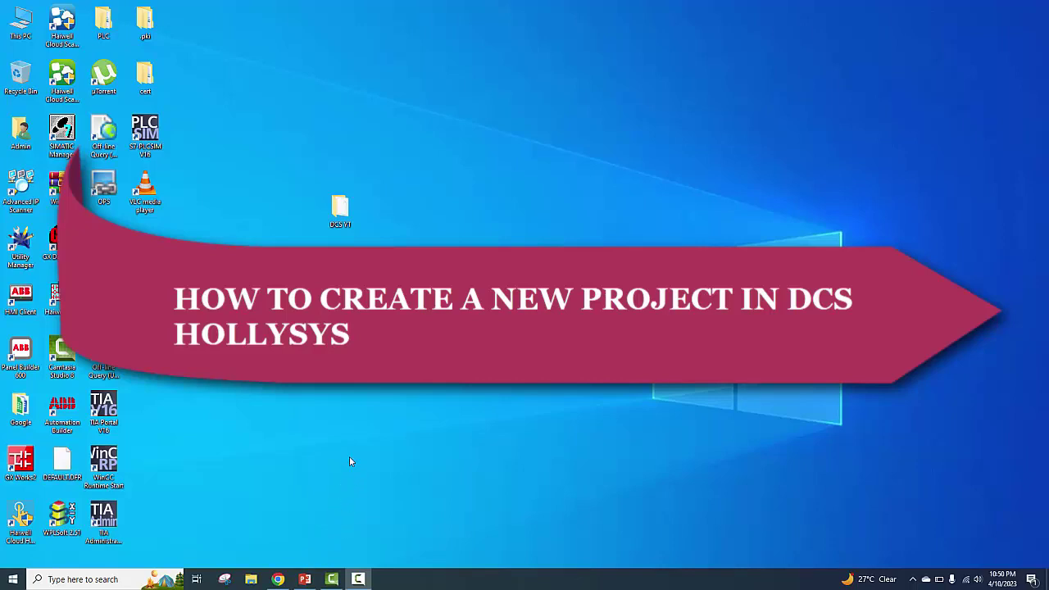
Restore the PowerPoint presentation at slide 1, 'HOLLYSYS MACS V 6.5.2 HMI SIMULATION'
left_click(308, 580)
left_click(236, 139)
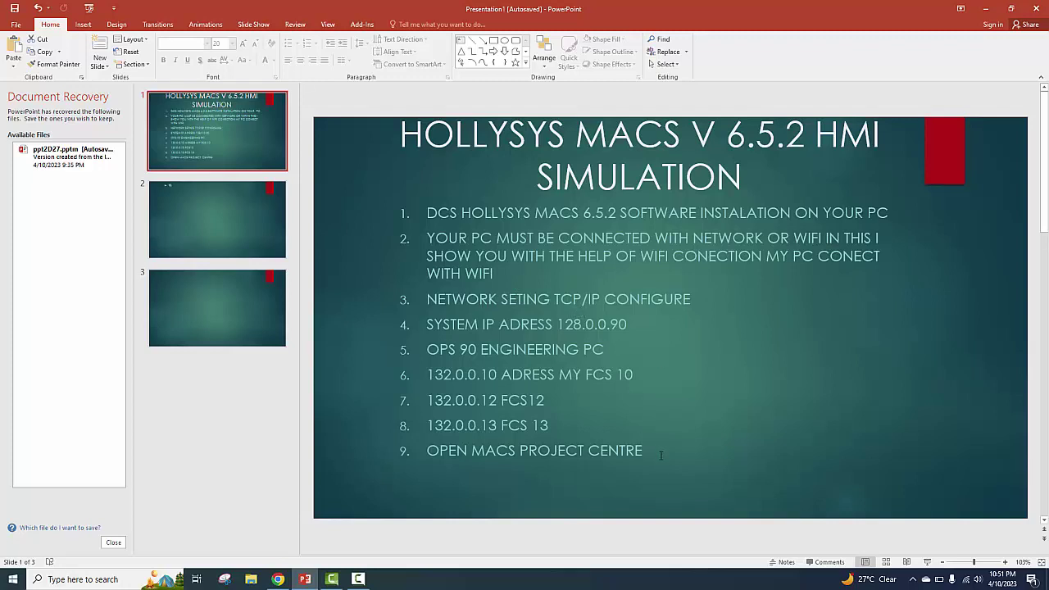
On slide 2, add 'HOW TO CREATE A NEW PROJECT IN PROJECT CENTRE' after '10.' and start a new bullet
left_click(227, 223)
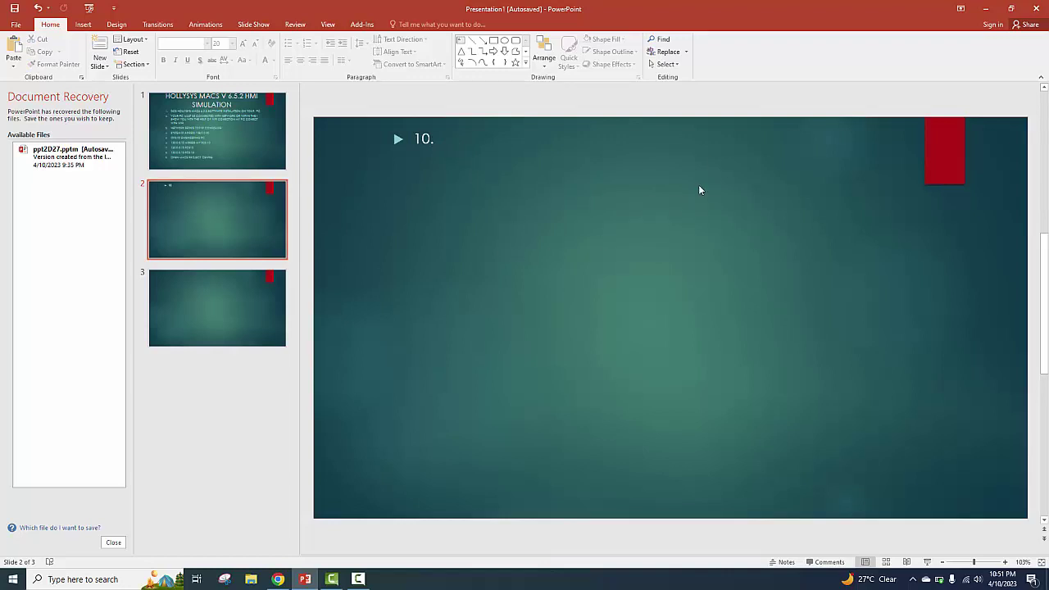
left_click(268, 204)
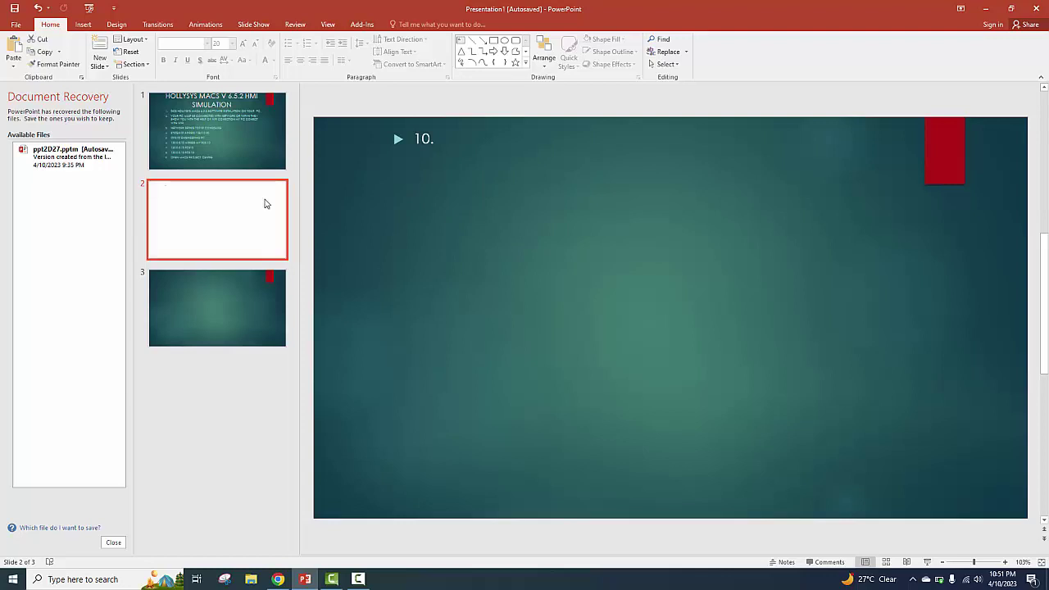
left_click(432, 139)
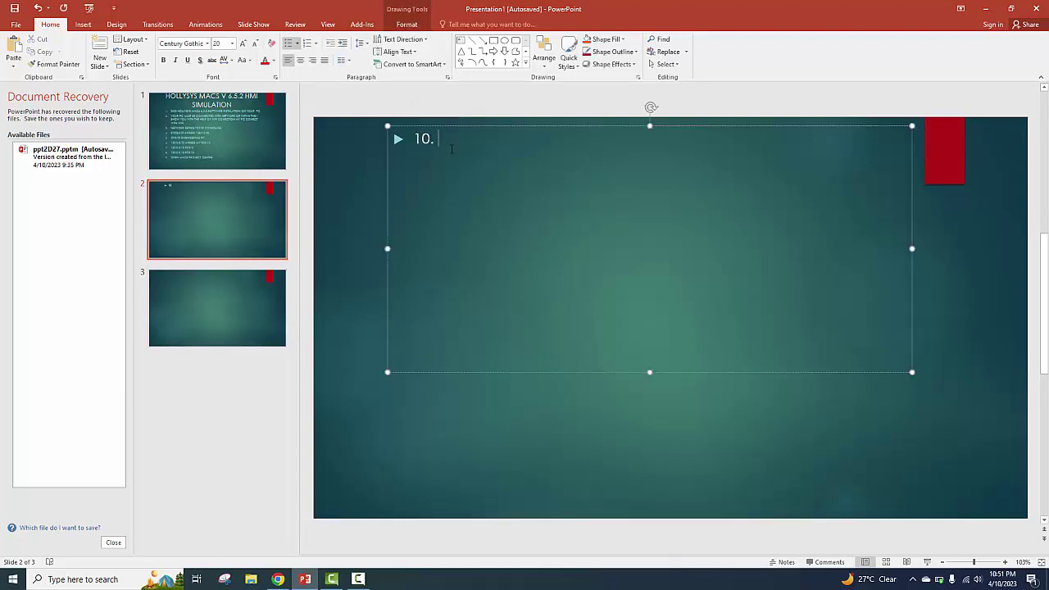
type("h")
key("BackSpace")
type("HO")
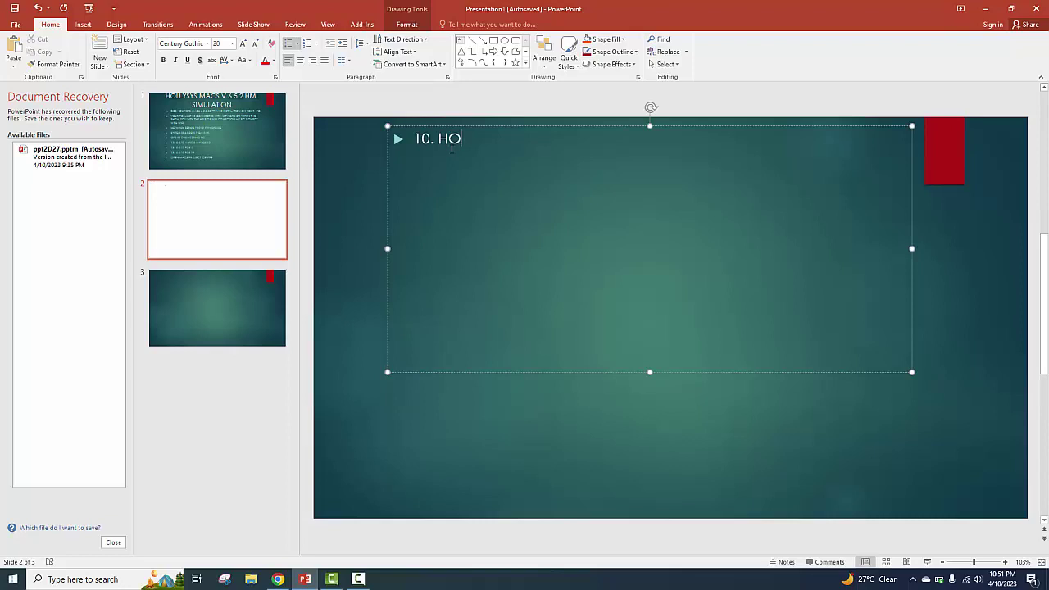
type("W TO CREAT")
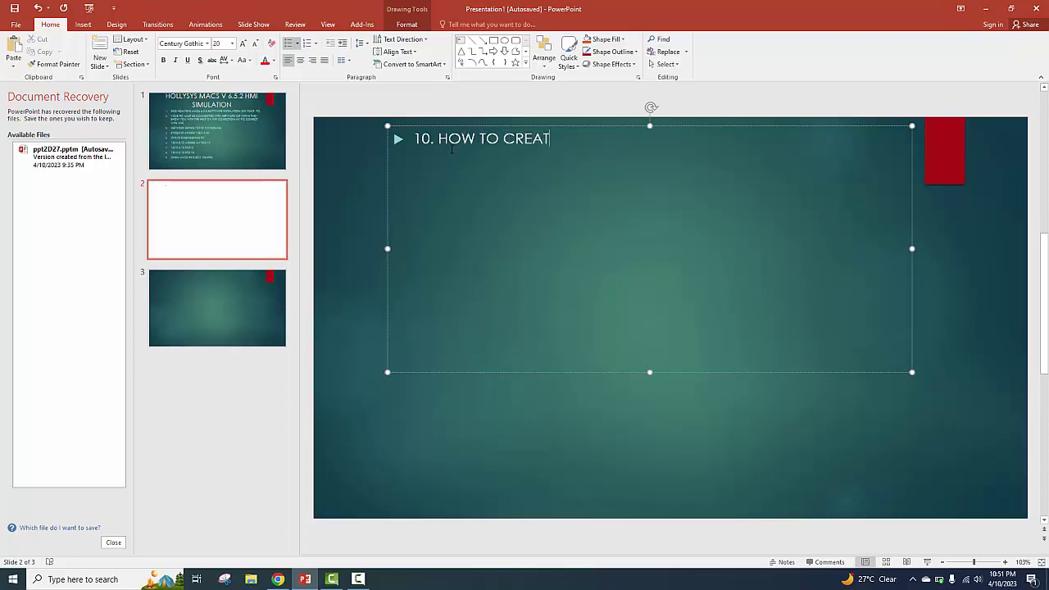
type("E A ")
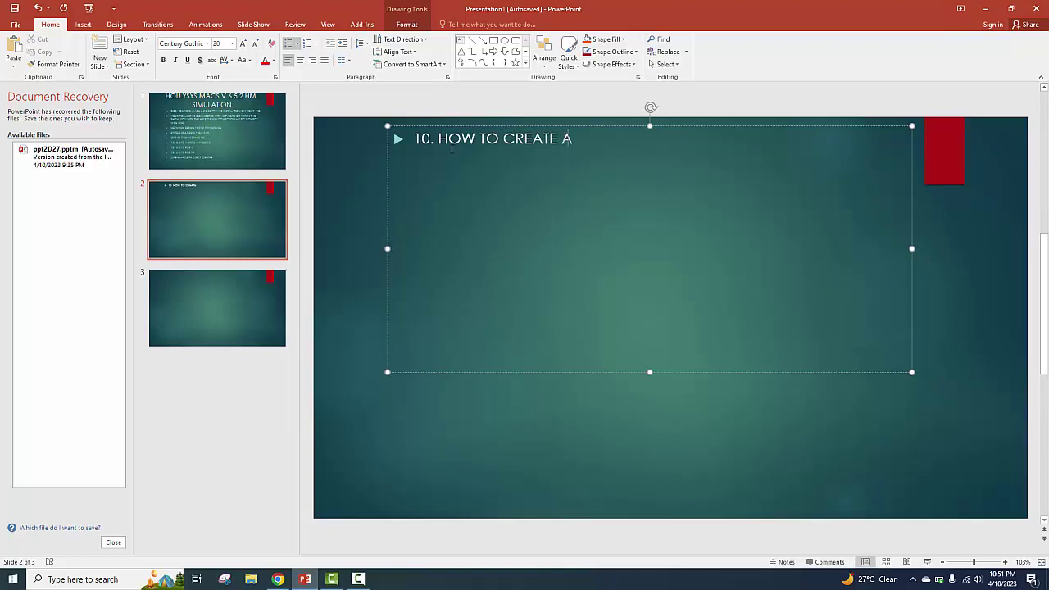
type("NEW ")
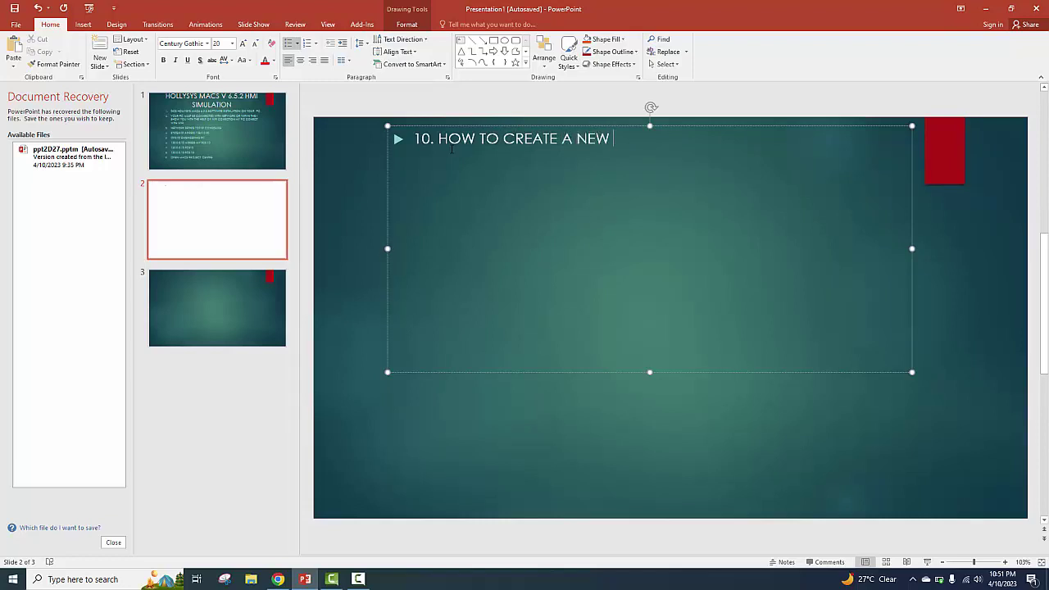
type("PROJECT")
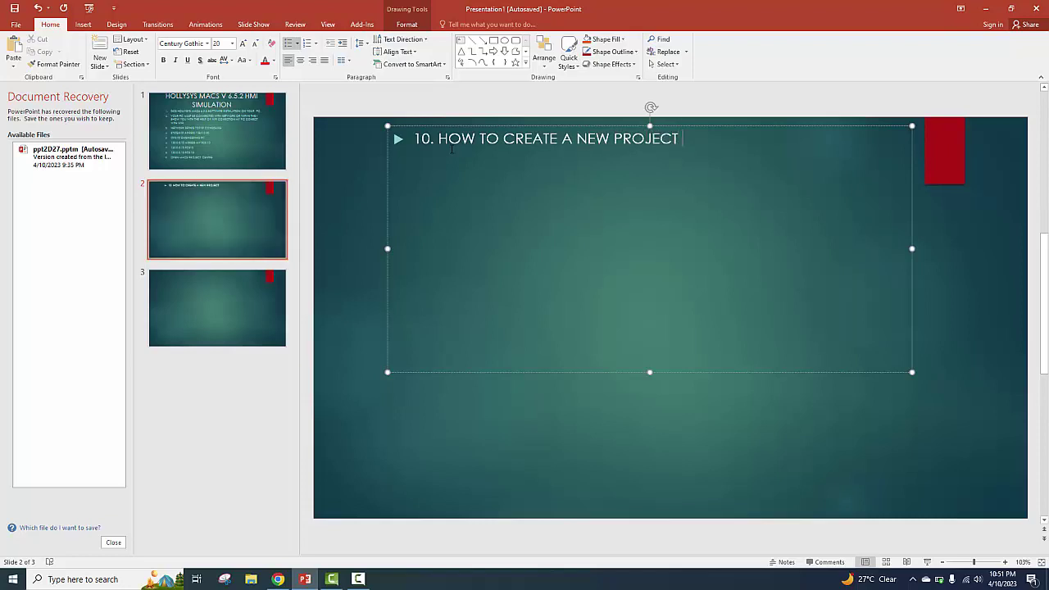
type(" IN P")
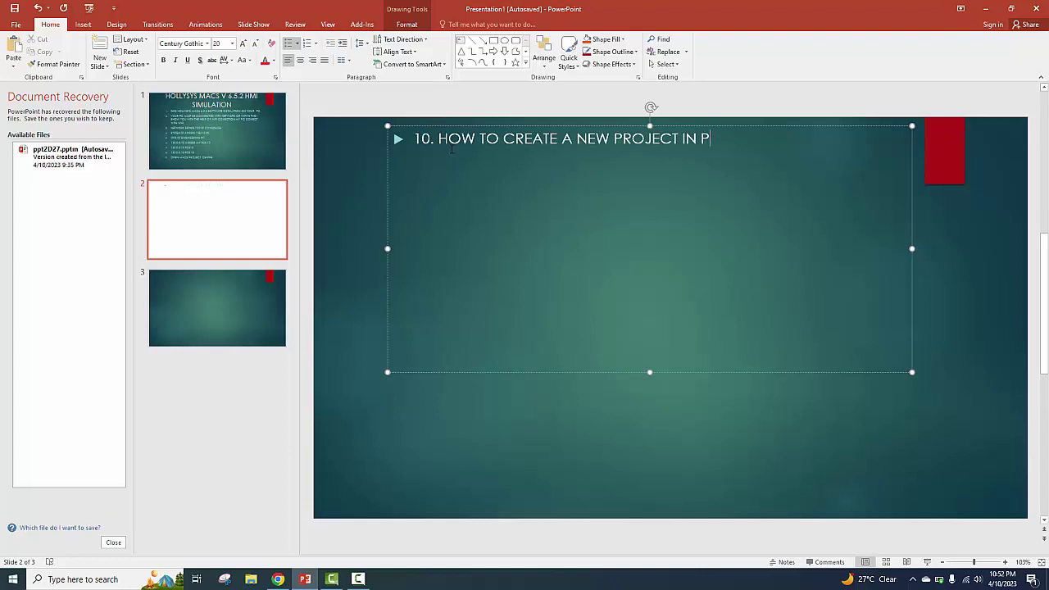
type("ROJECT CENTRE")
key("Return")
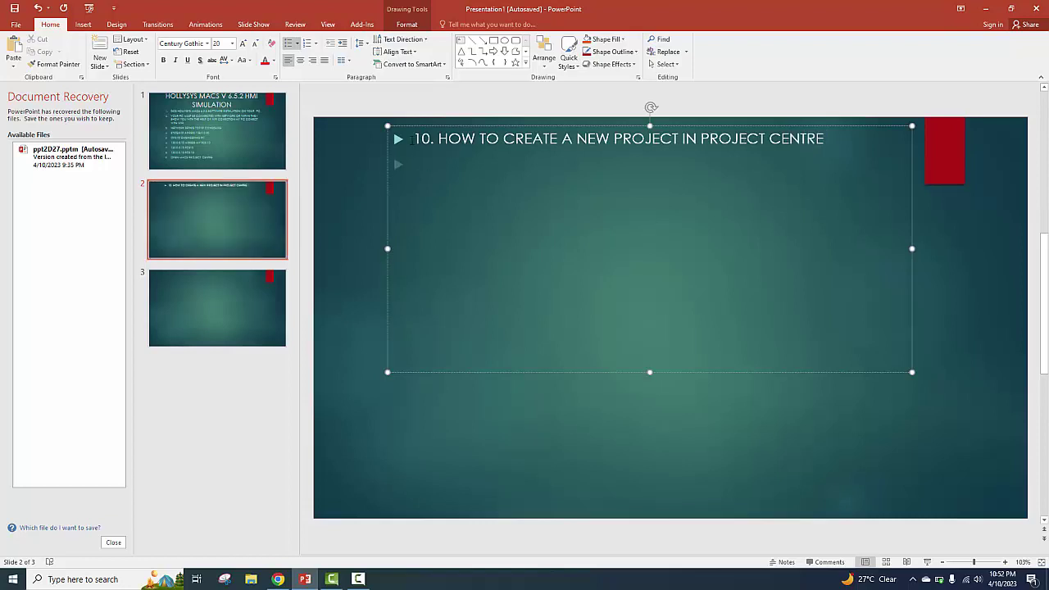
Add the bullet 'OPEN PROJECT CENTRE FIRST' on slide 2 and minimize PowerPoint
left_click(358, 579)
left_click(907, 492)
left_click(907, 492)
type("OPEN PR")
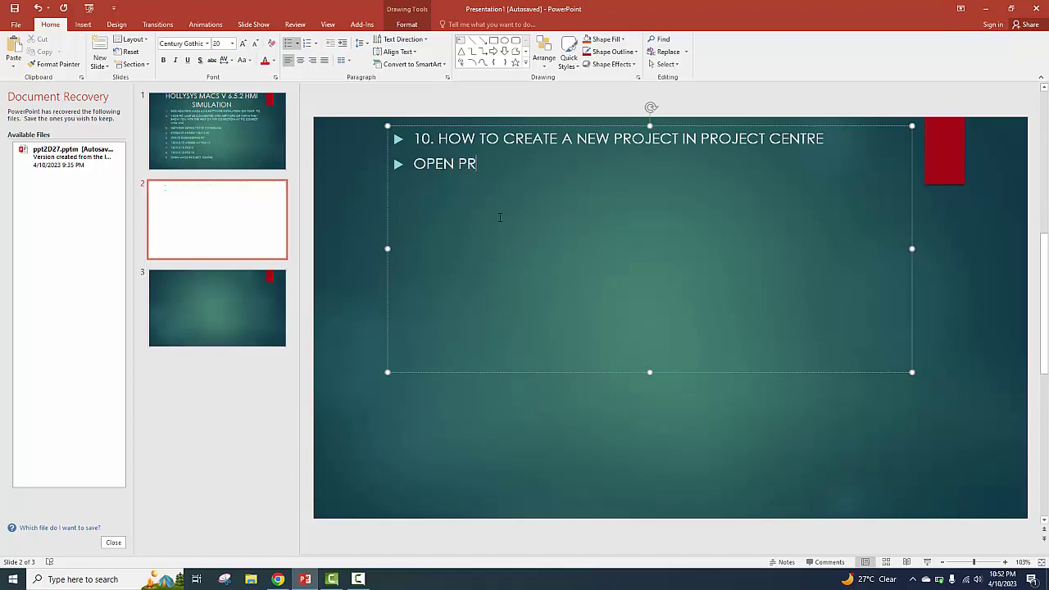
type("OJECT CEN")
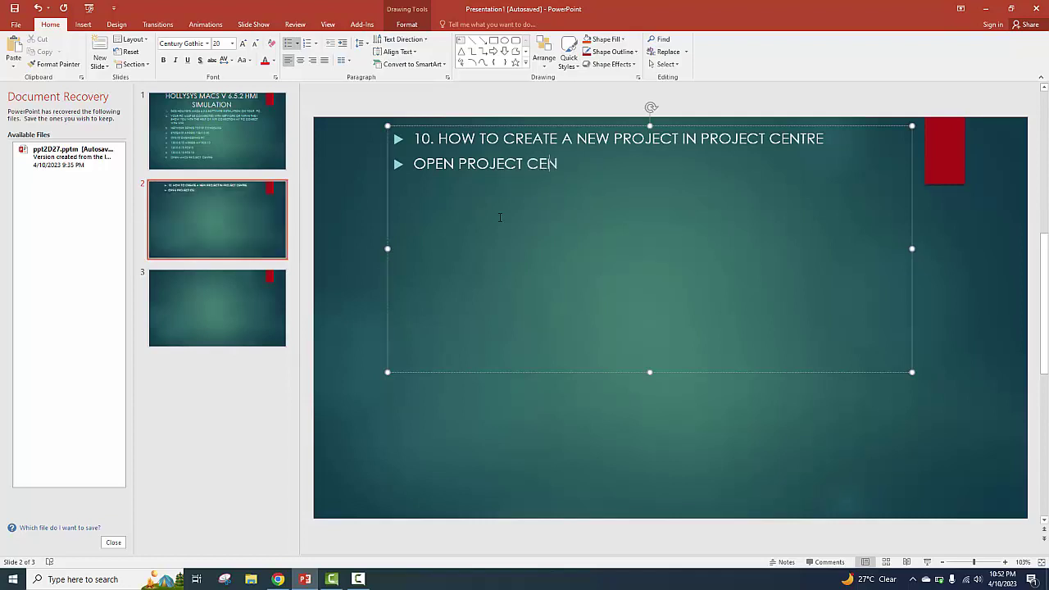
type("TRE F")
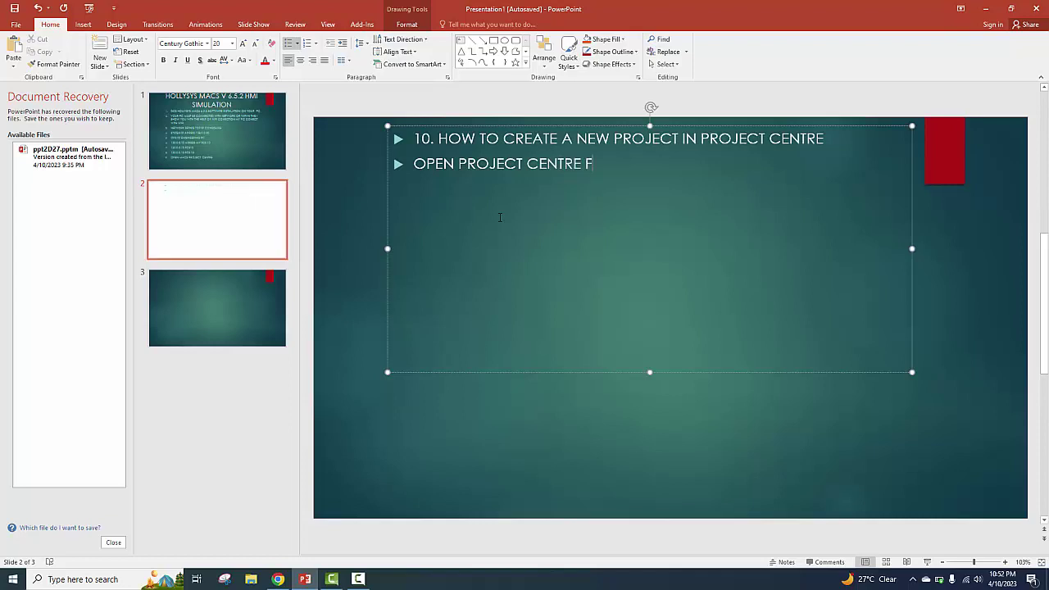
type("IRST")
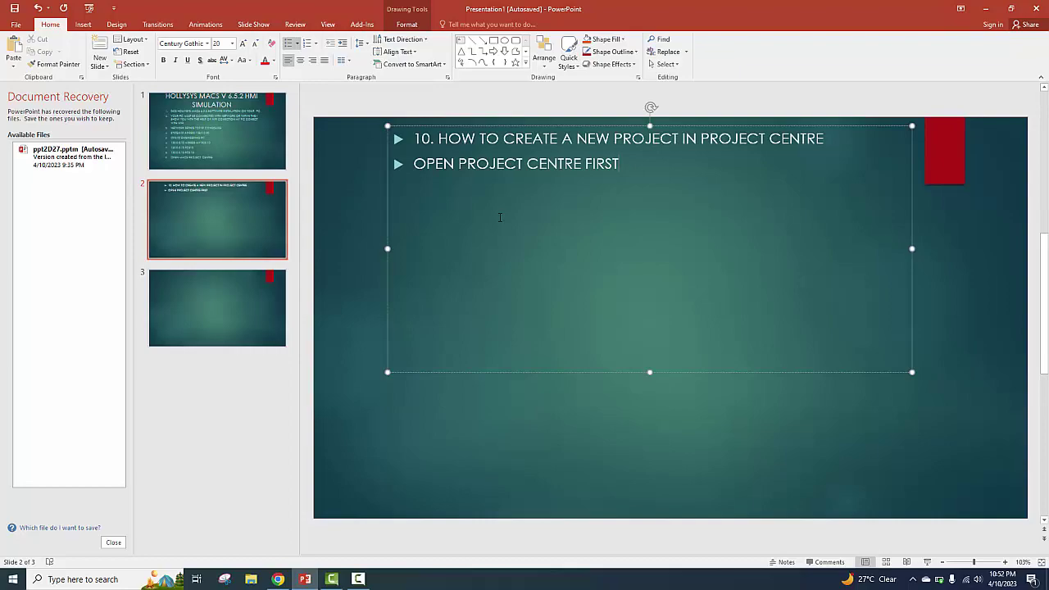
left_click(984, 9)
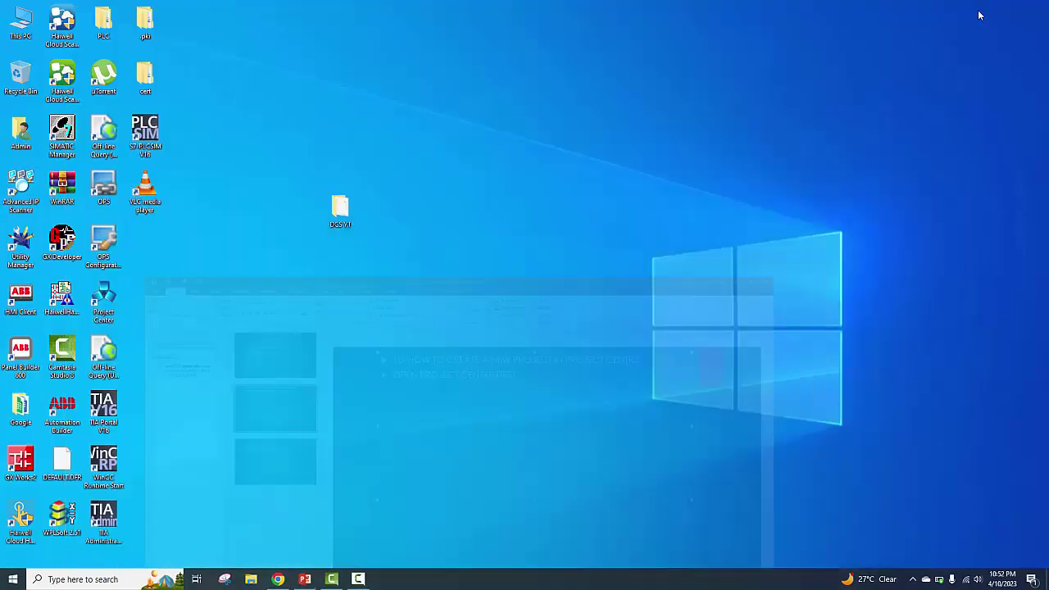
Launch MACS Project Center from its desktop icon and accept running in trial mode
double_click(105, 296)
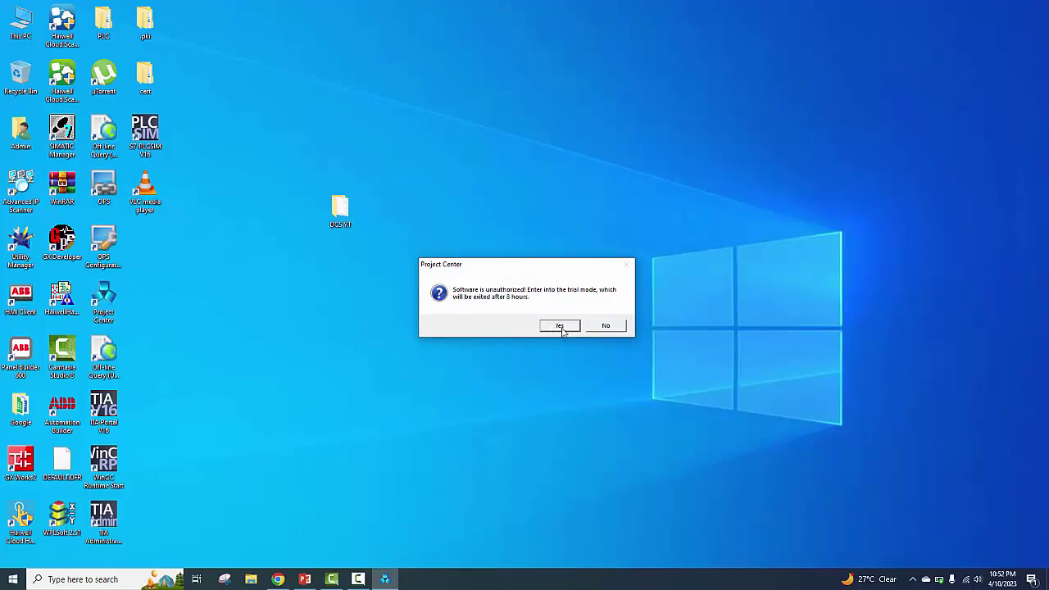
left_click(562, 328)
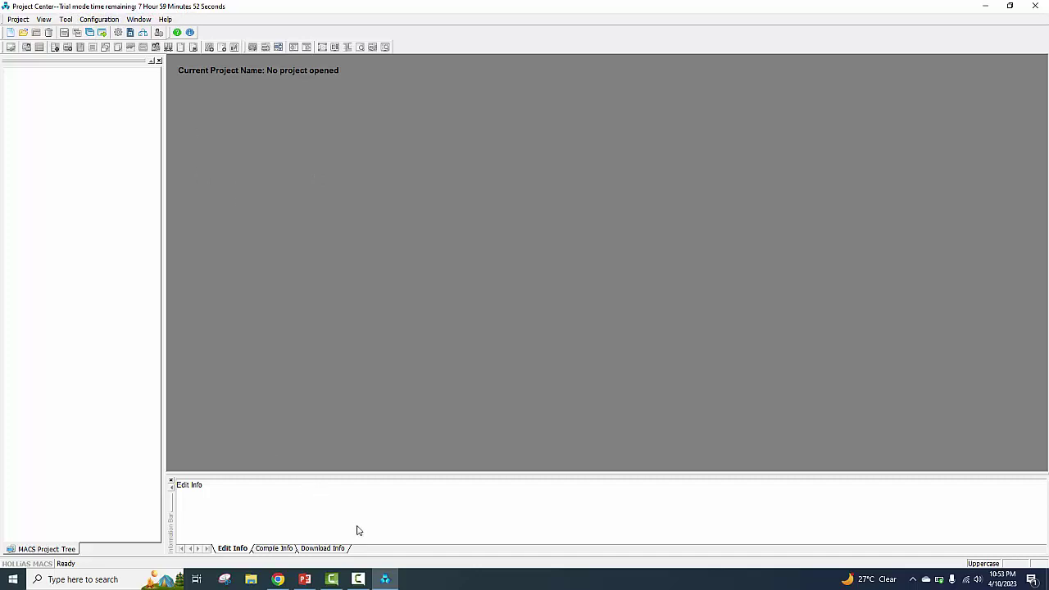
Start a new project to bring up the New Project Wizard's empty Basic Info page
left_click(359, 580)
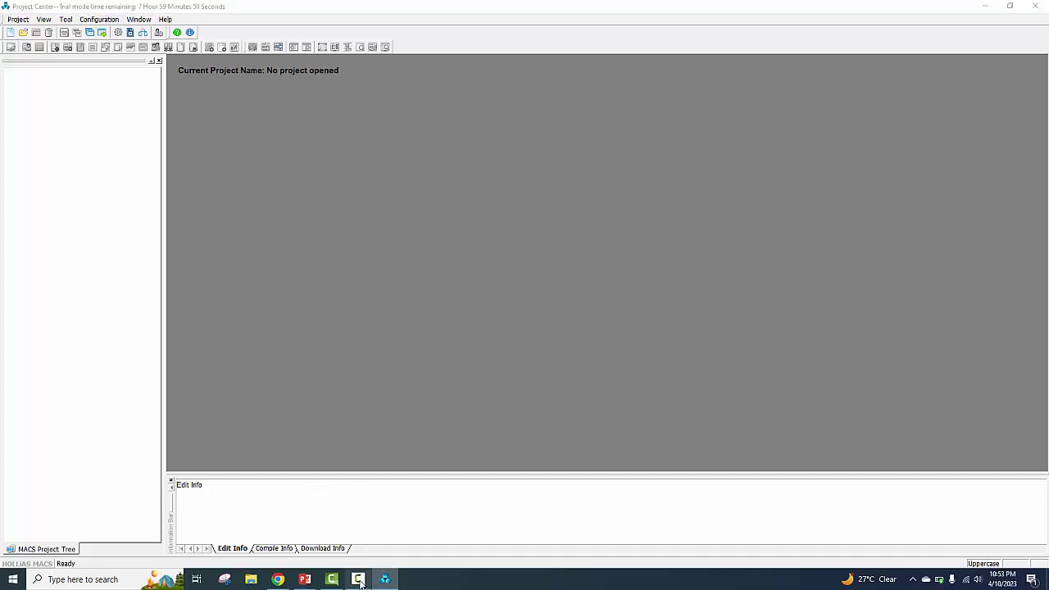
left_click(906, 493)
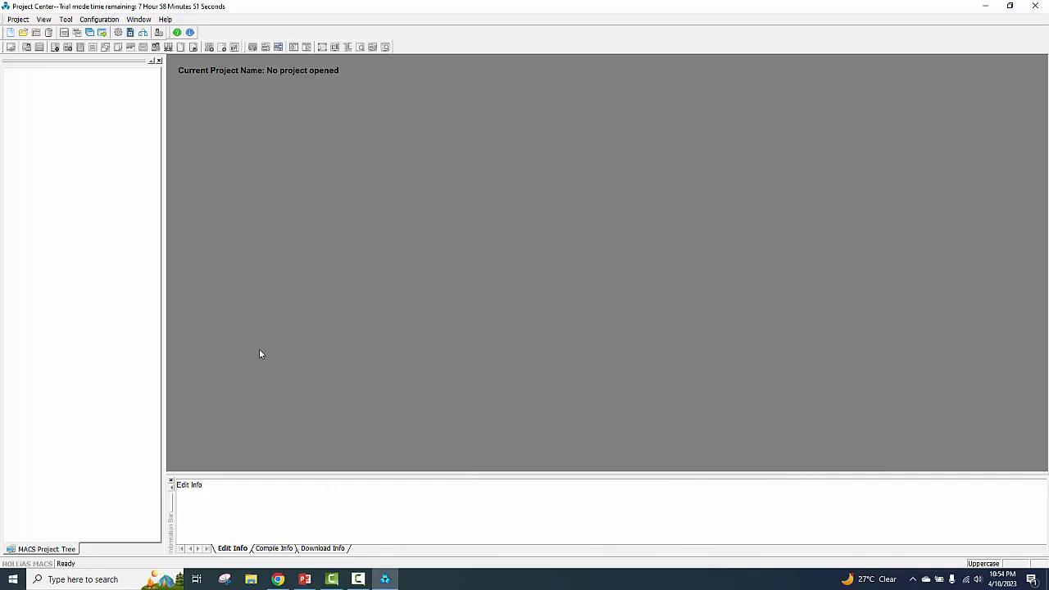
left_click(11, 33)
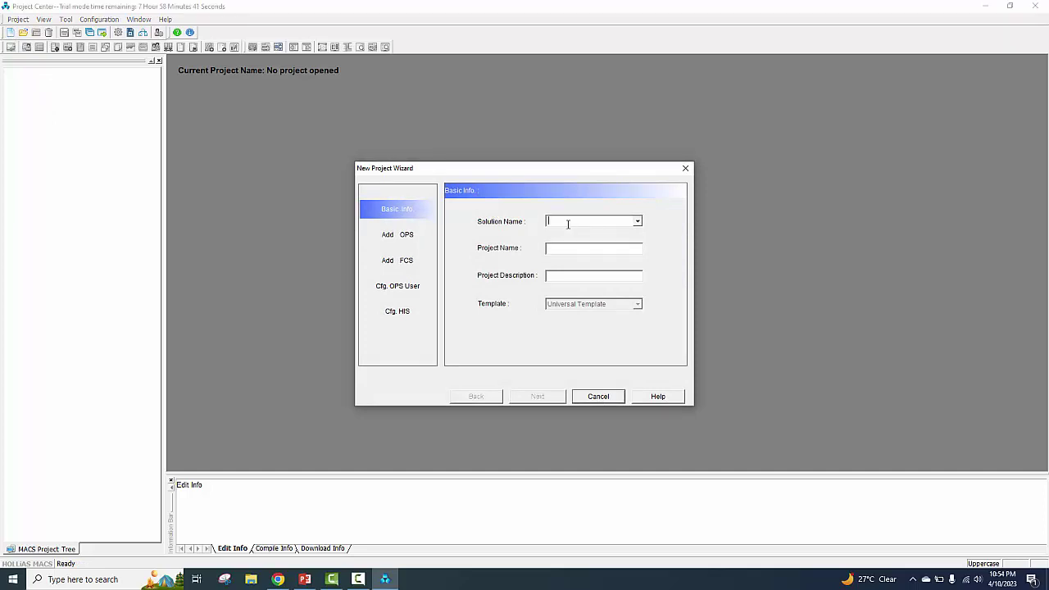
type("PROJEEC")
Enter project name PRO and description TUT for solution PROJECT1, then go to Add OPS
type("PRO")
right_click(570, 247)
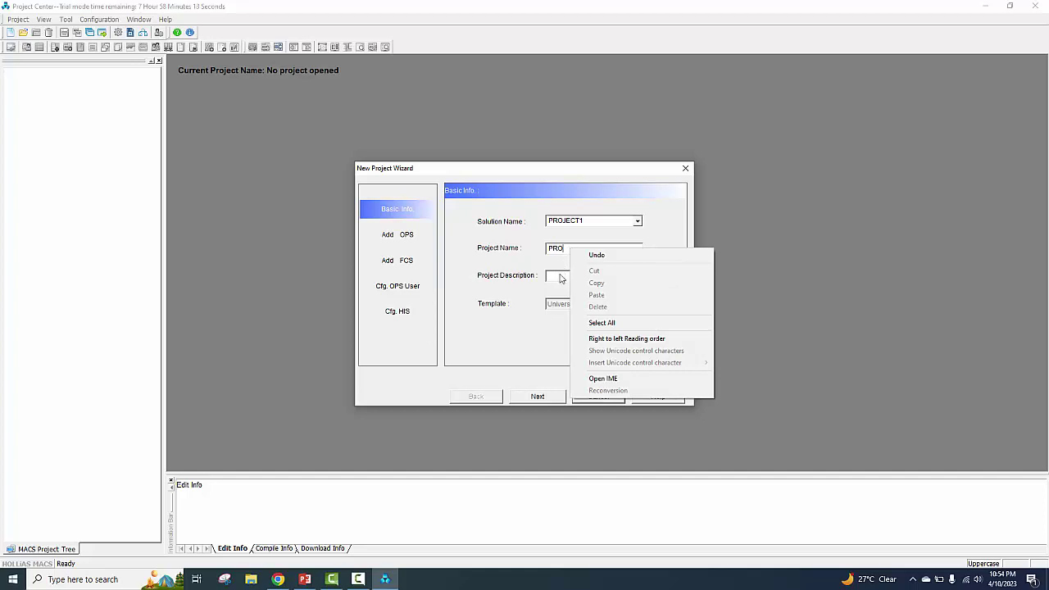
left_click(560, 275)
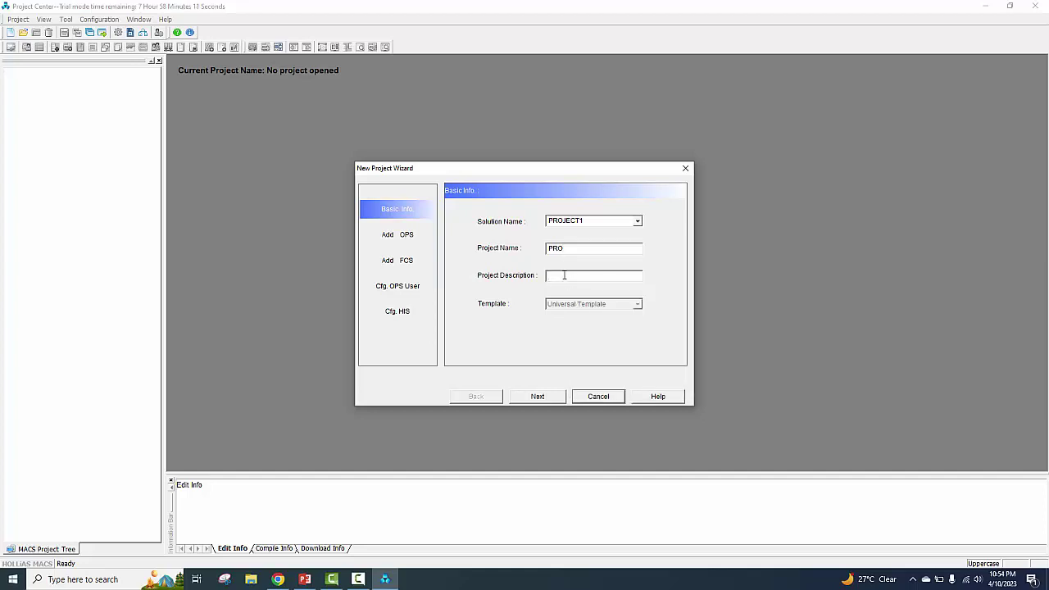
type("TUT")
left_click(537, 397)
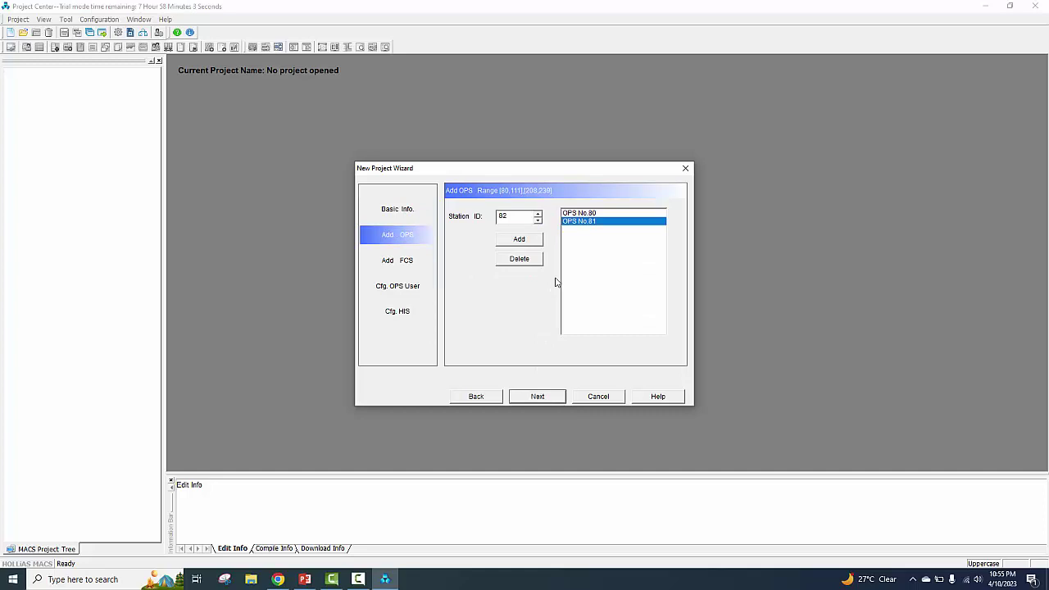
Delete the default OPS stations No.80 and No.81
left_click(573, 215, "shift")
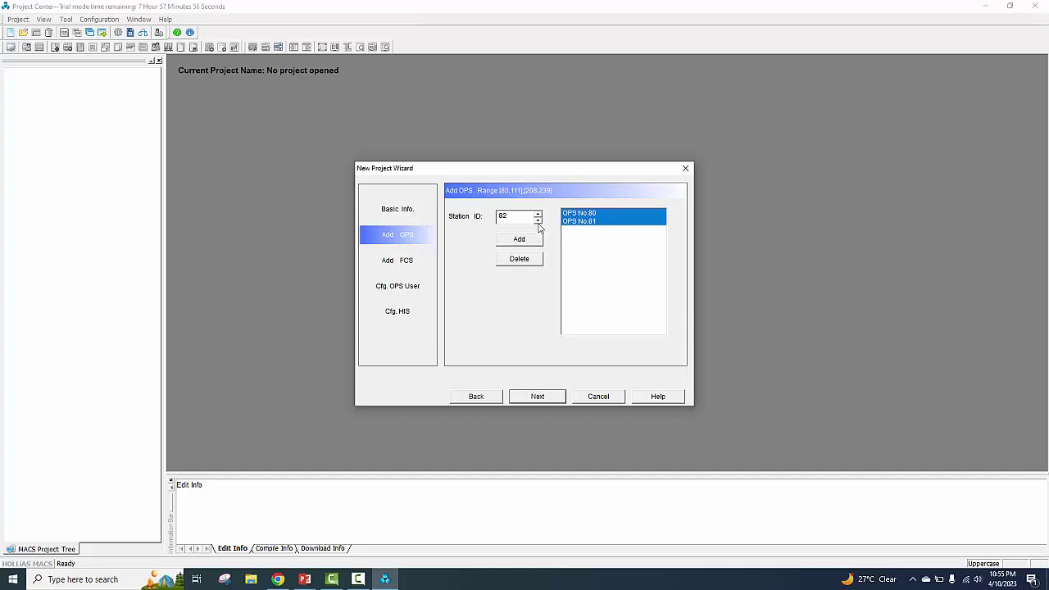
left_click(525, 261)
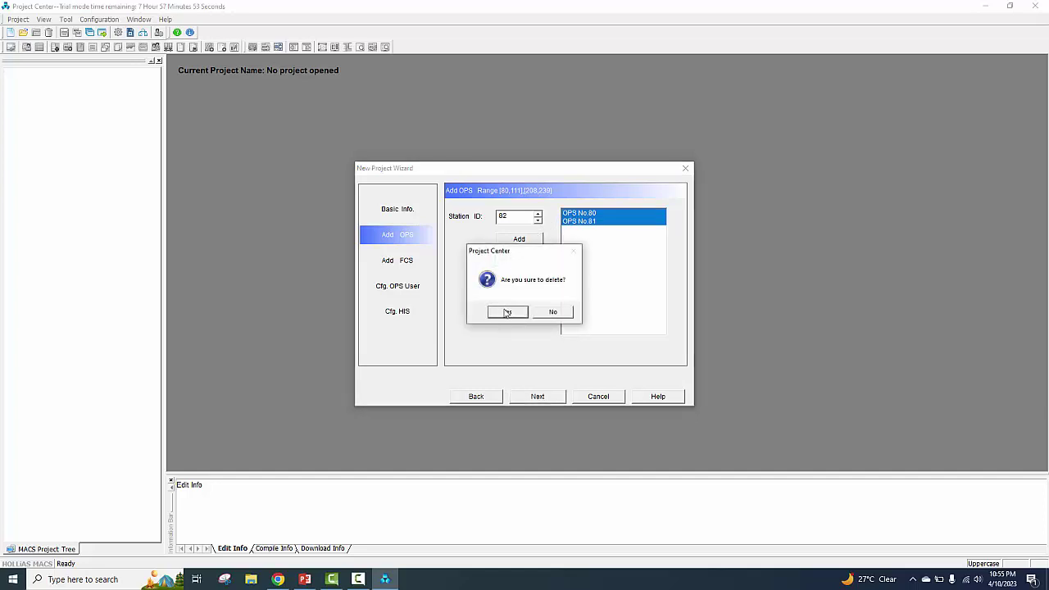
left_click(507, 312)
Add OPS station 90 and advance to the Add FCS step
left_click(538, 214)
left_click(538, 215)
left_click(537, 214)
left_click(537, 215)
left_click(529, 239)
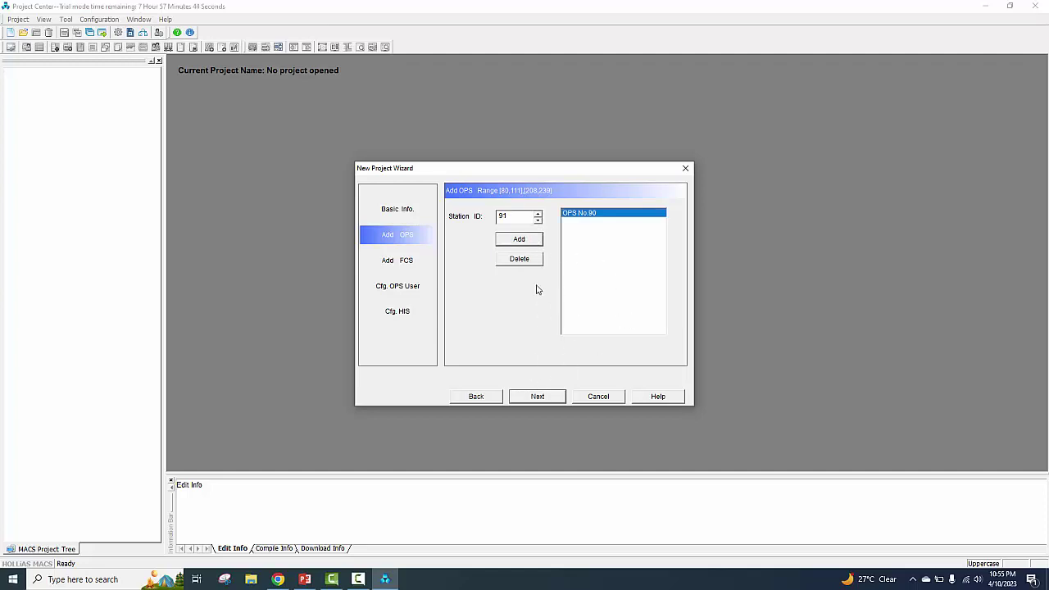
left_click(537, 396)
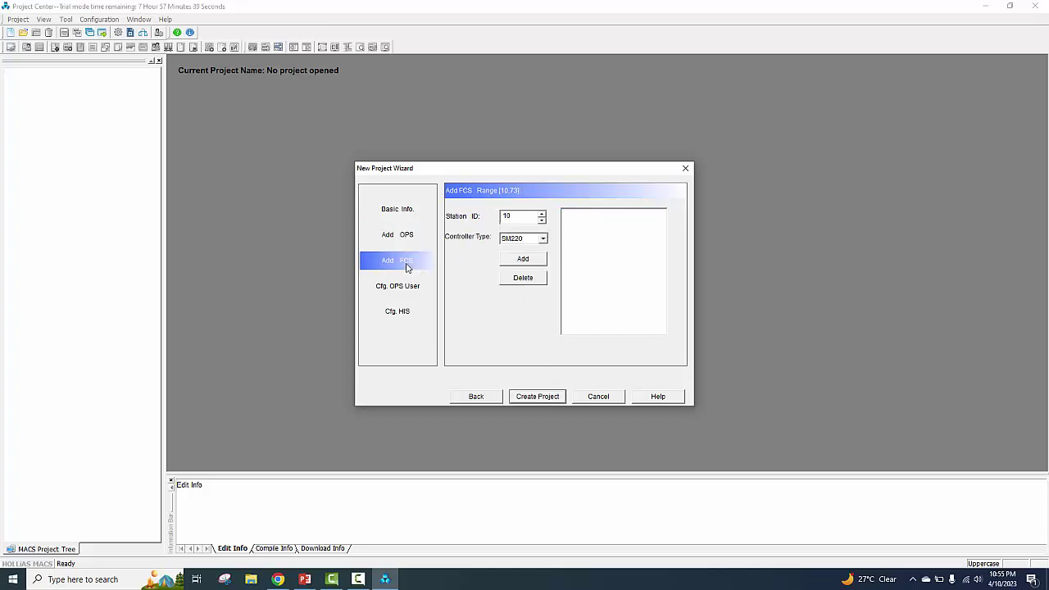
Show the Controller Type choices (SM220, SM221, K-CU01, K-CU02, FM820) on the Add FCS page
left_click(542, 238)
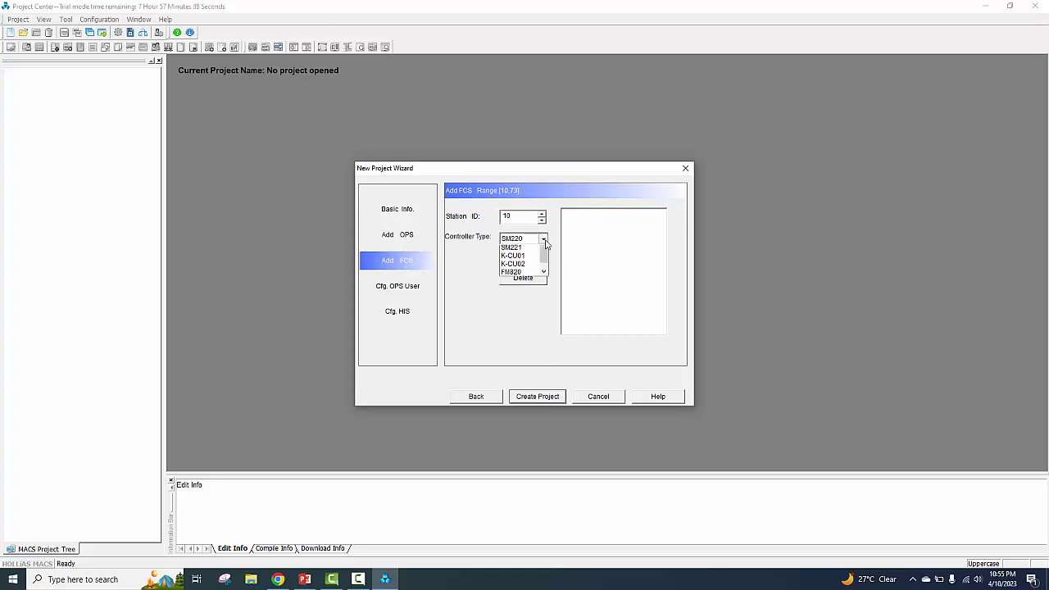
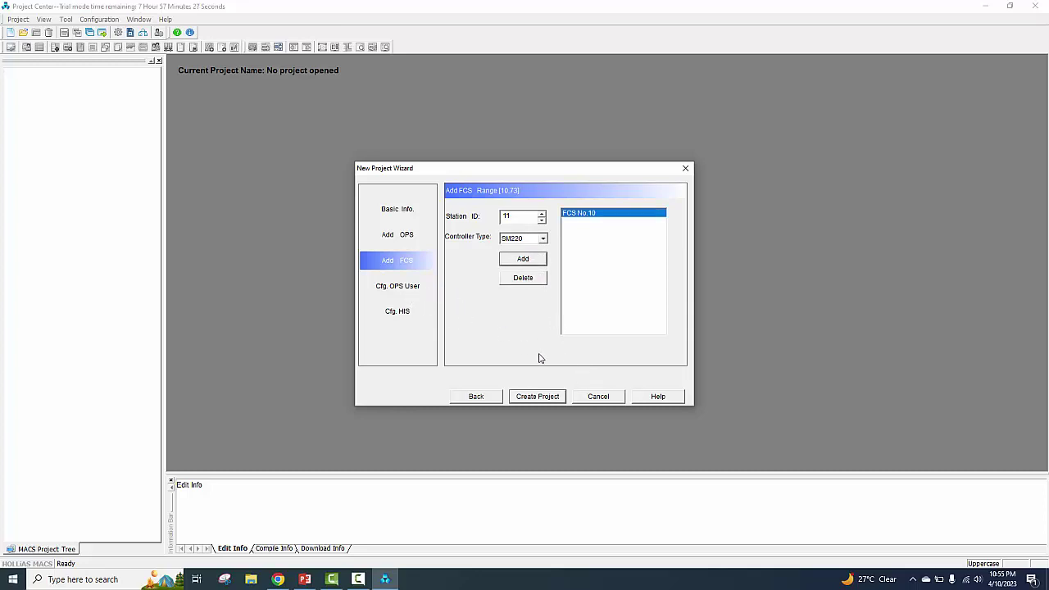
Create the project PRO with the configured stations, including FCS No.10
left_click(539, 397)
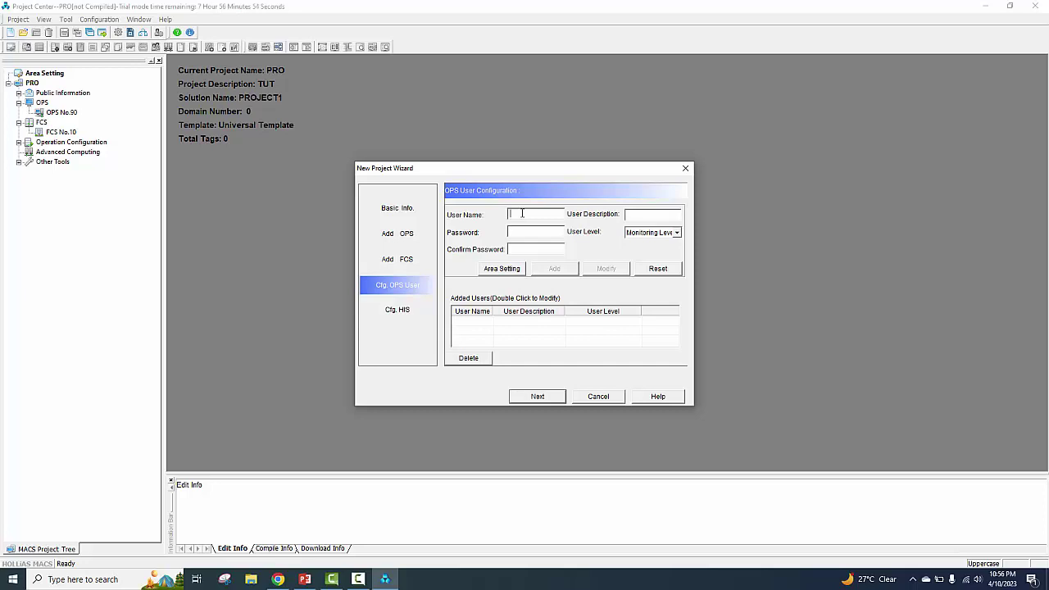
Add an Engineer Level OPS user with name and password, then advance to HIS Configuration
type("ENG")
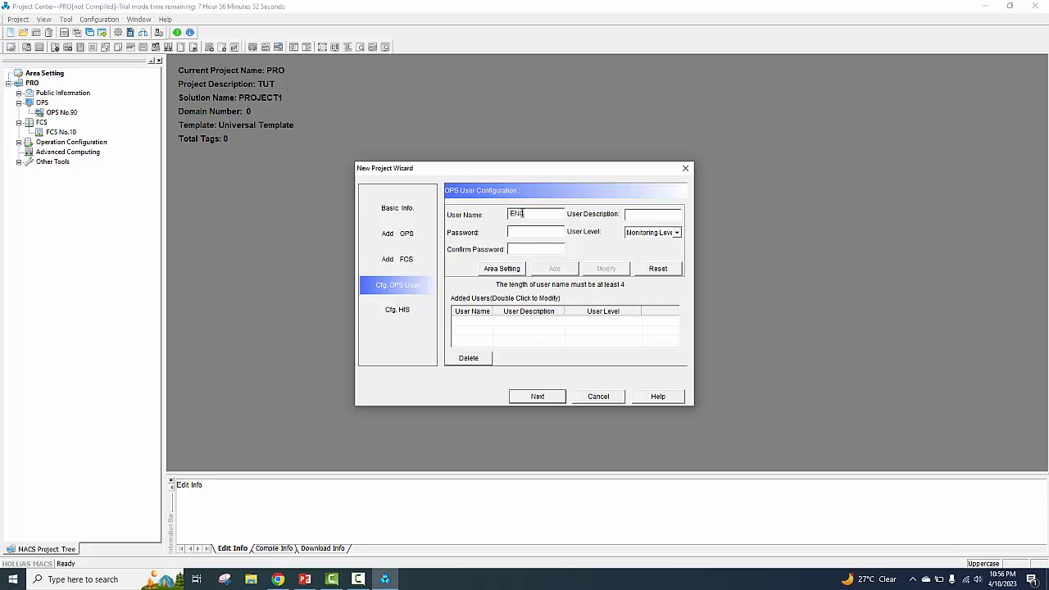
type("R")
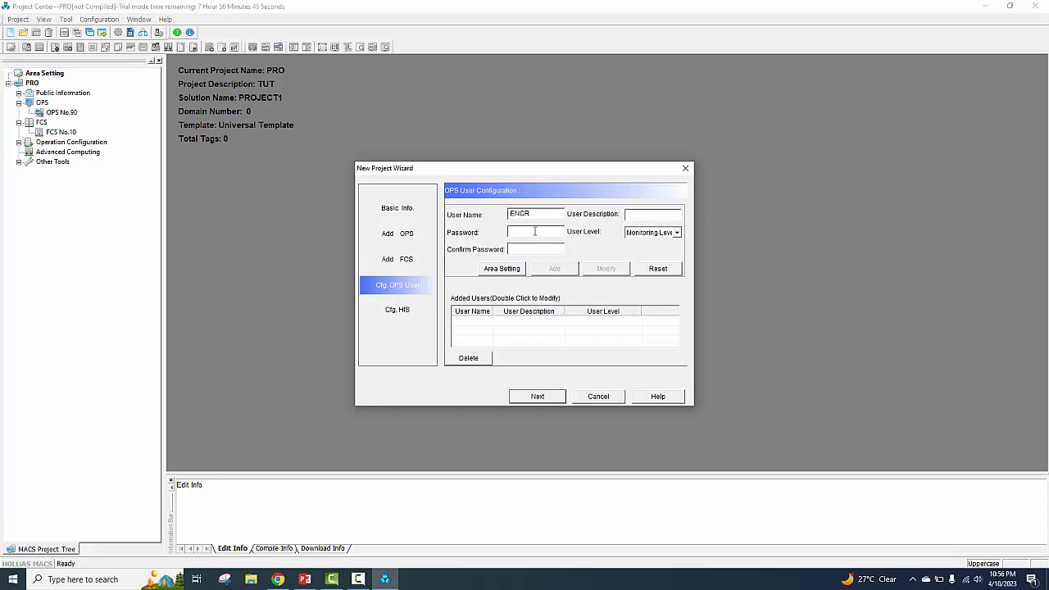
left_click(534, 231)
left_click(677, 233)
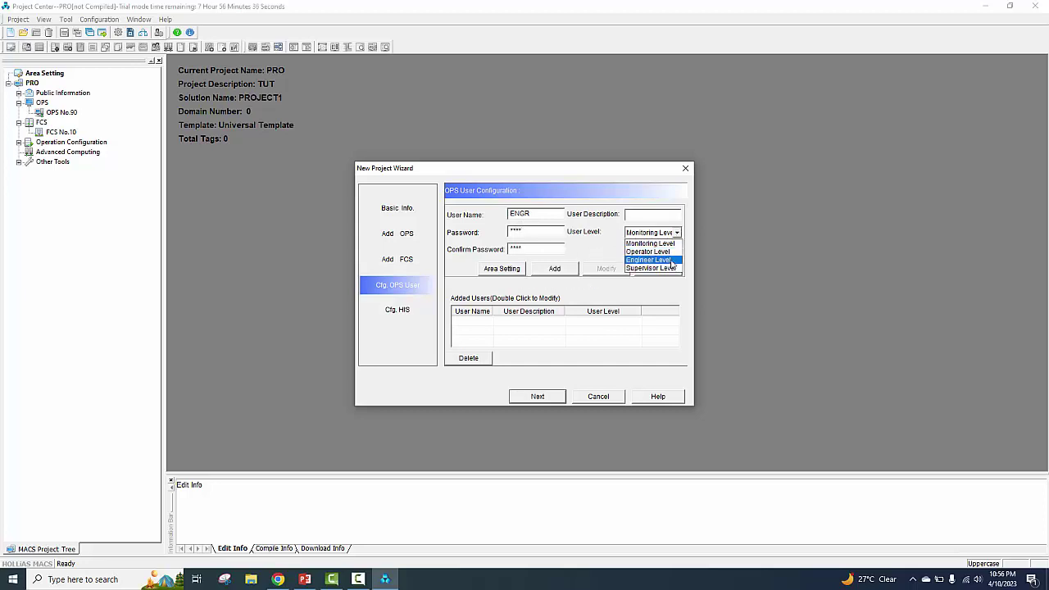
left_click(656, 264)
left_click(647, 214)
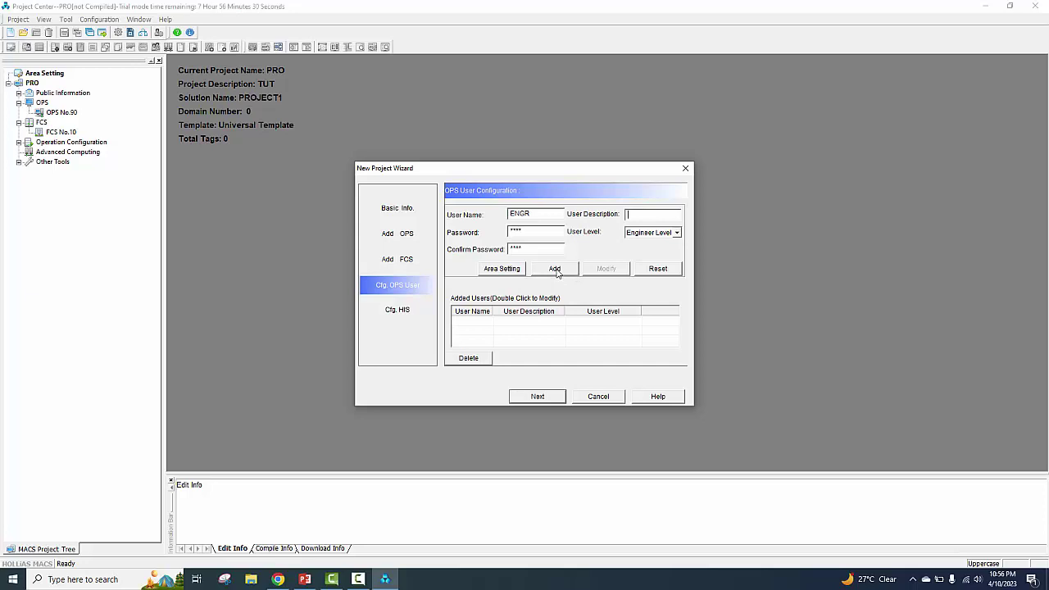
left_click(554, 270)
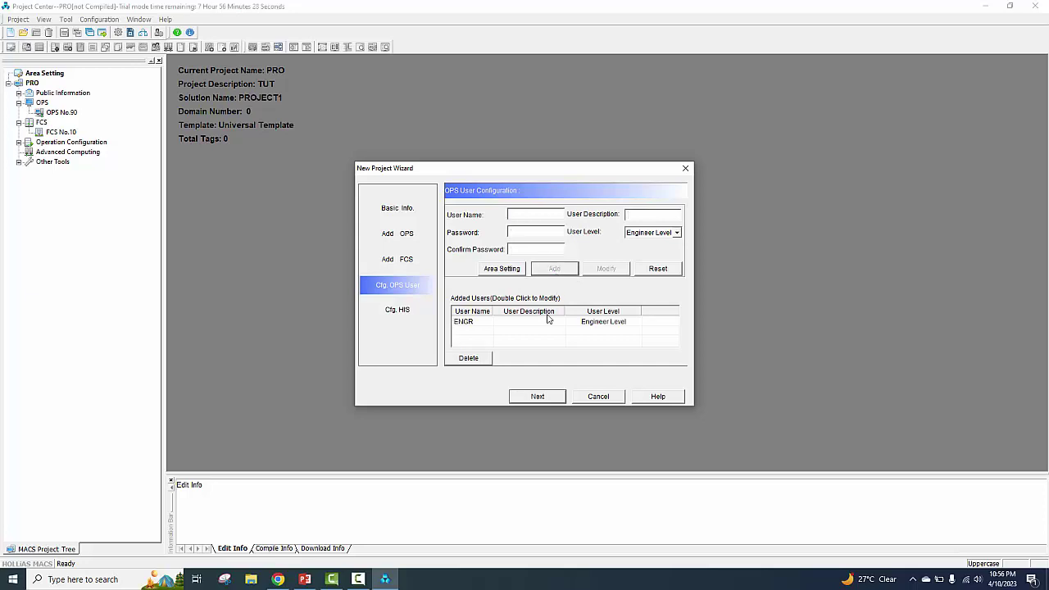
left_click(536, 397)
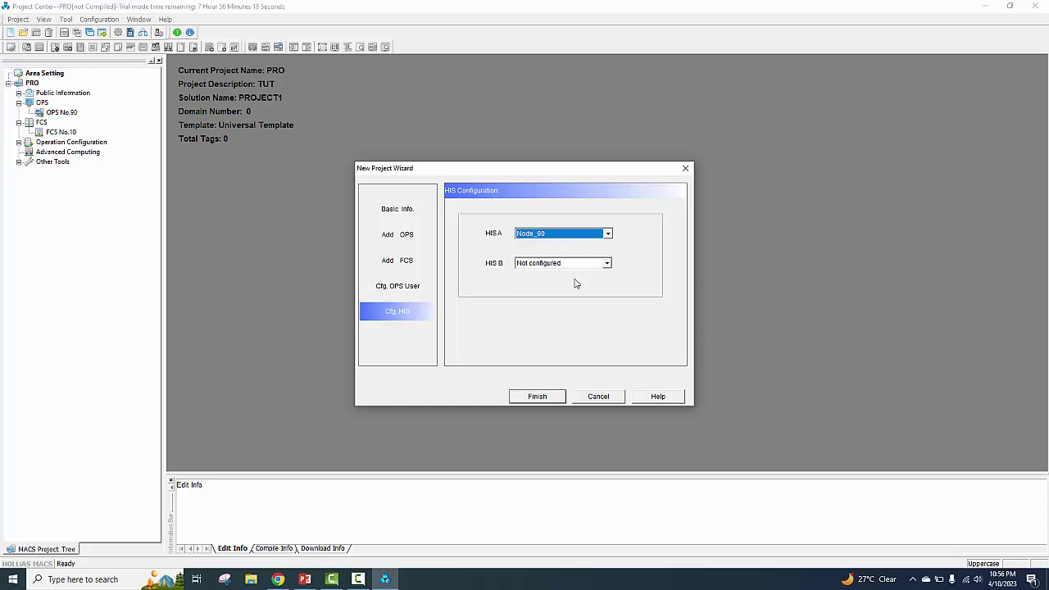
Finish the New Project Wizard so project PRO opens with OPS No.90 and FCS No.10
left_click(544, 398)
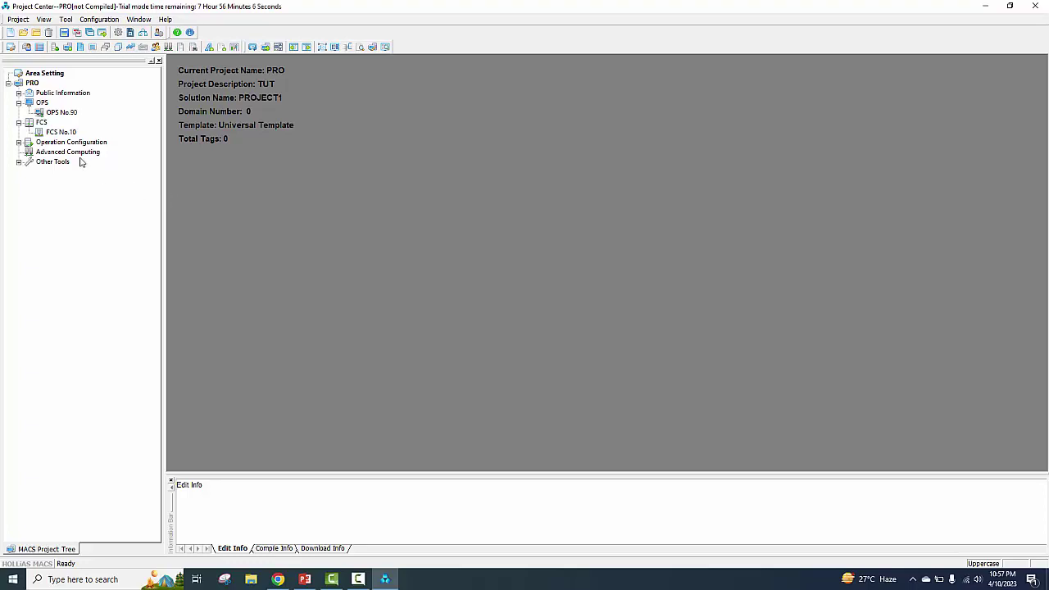
Open FCS No.10 and agree to compile project PRO now
left_click(64, 134)
double_click(64, 133)
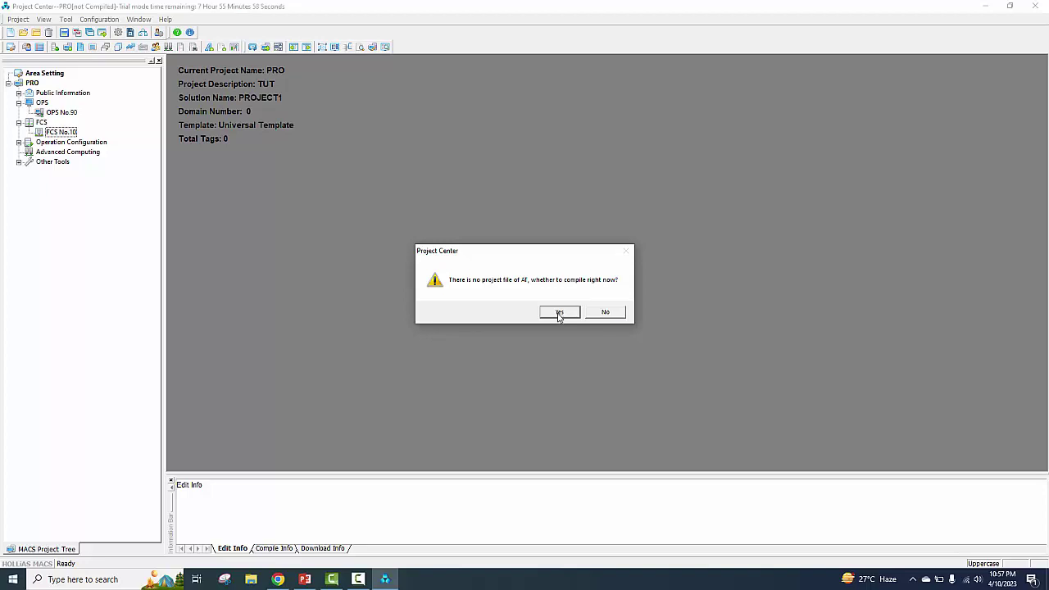
left_click(560, 314)
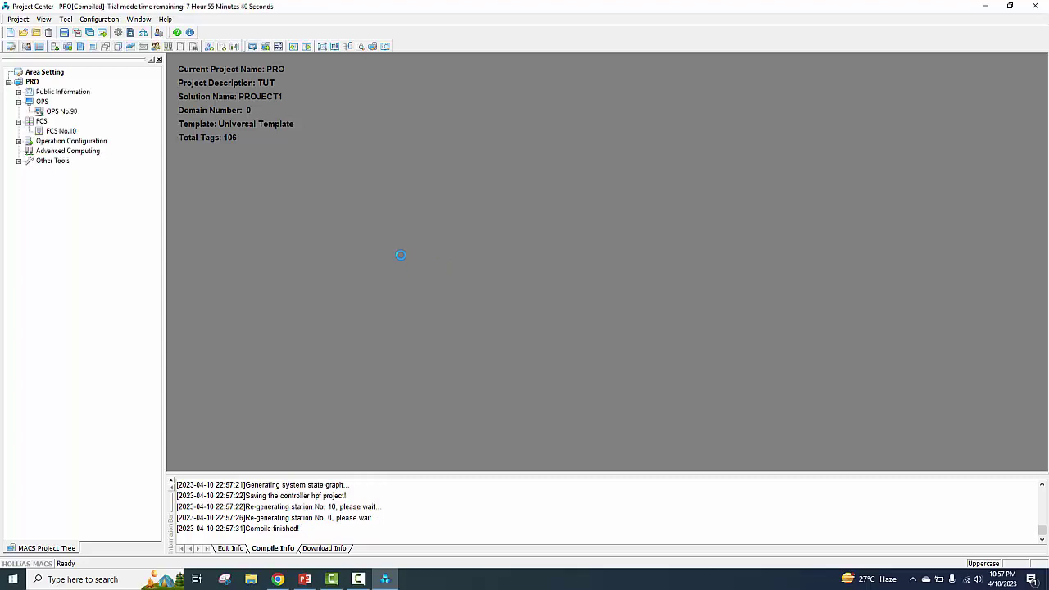
left_click(307, 580)
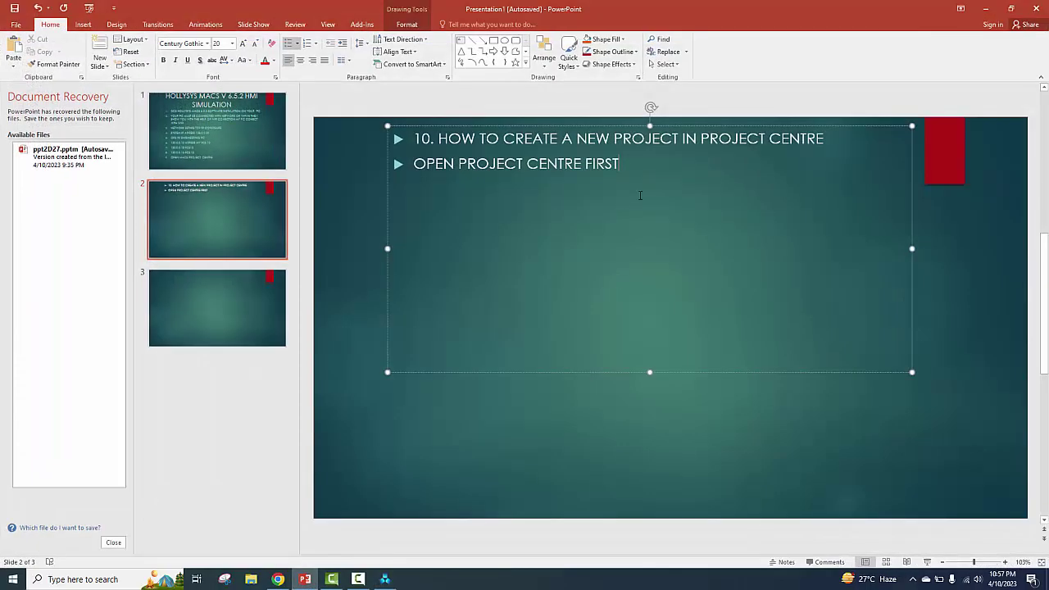
Add a third bullet on slide 2 reading 'CREATING MAIN OBJECT NOW WE CONFIGURE'
key("Return")
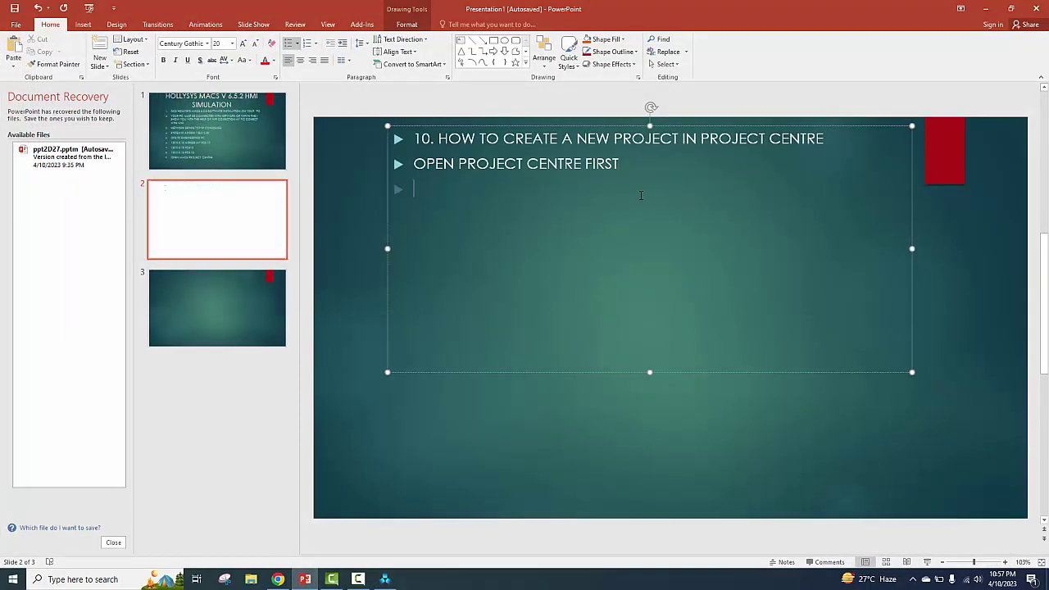
type("CREATE")
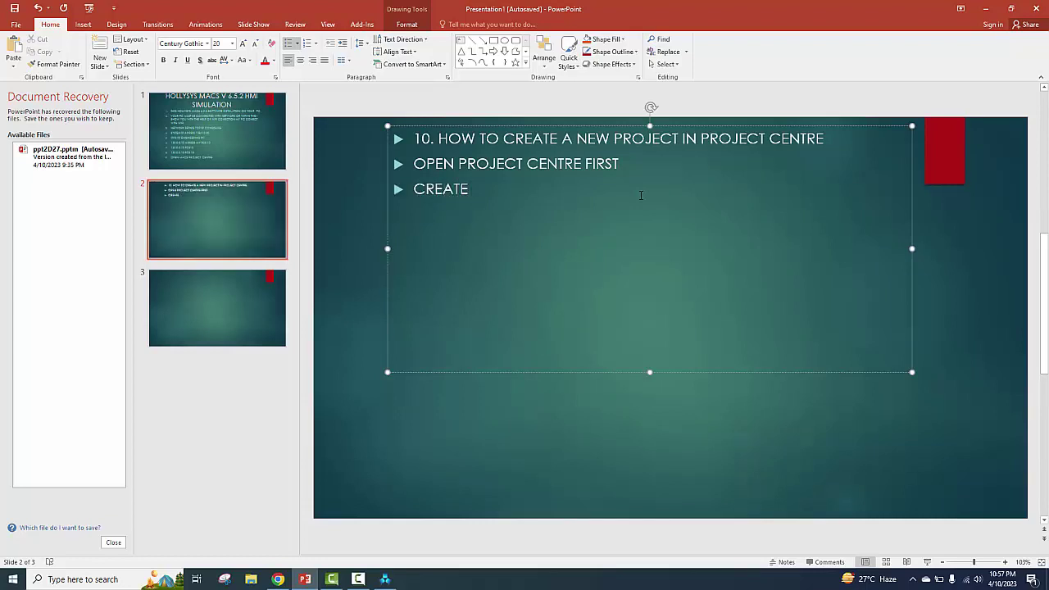
key("BackSpace")
key("BackSpace")
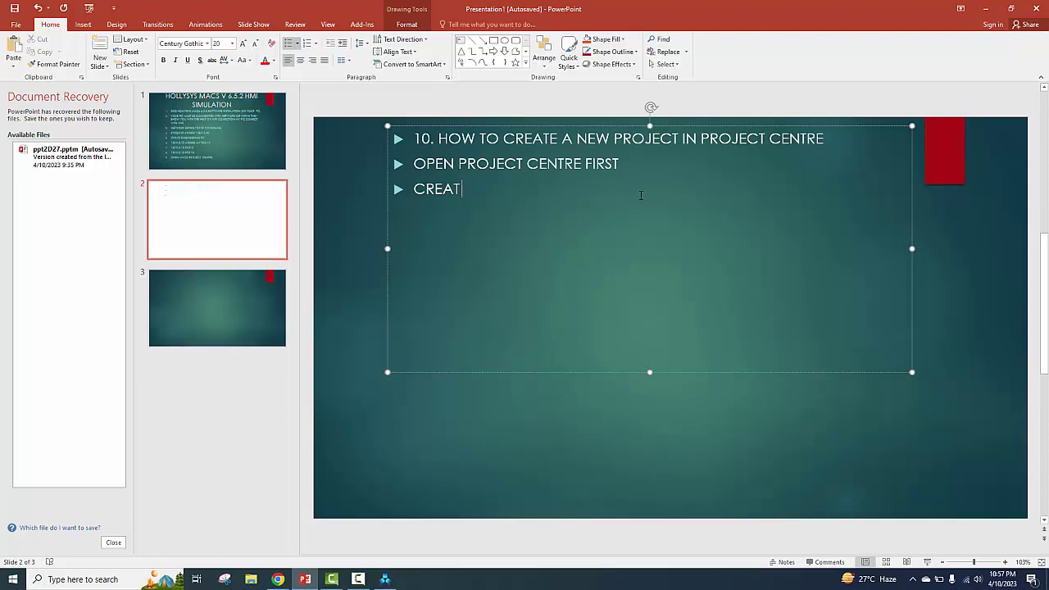
type("ING MAIN")
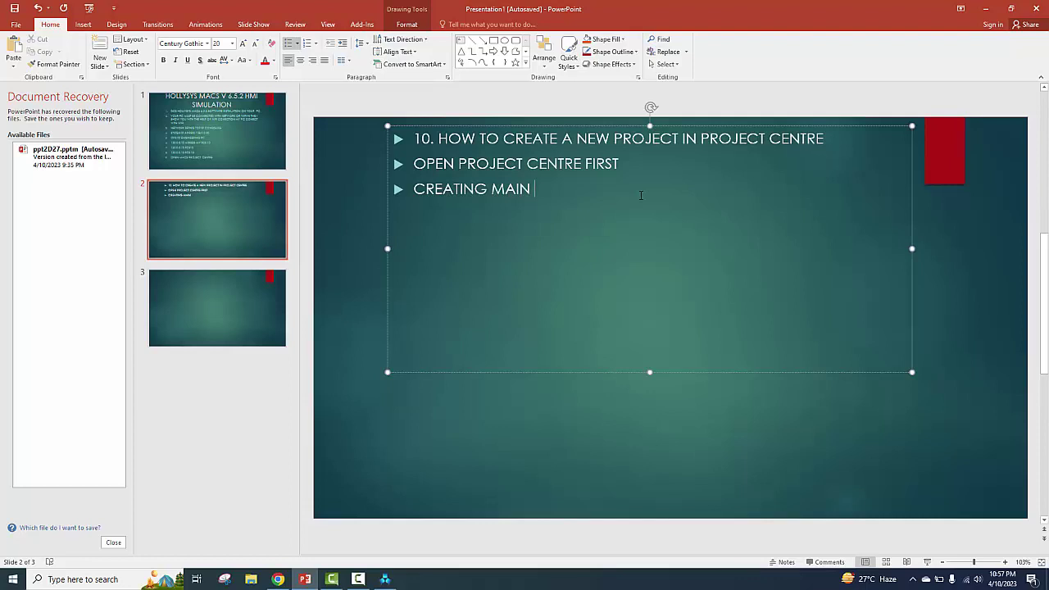
type(" OBJECT NOW ")
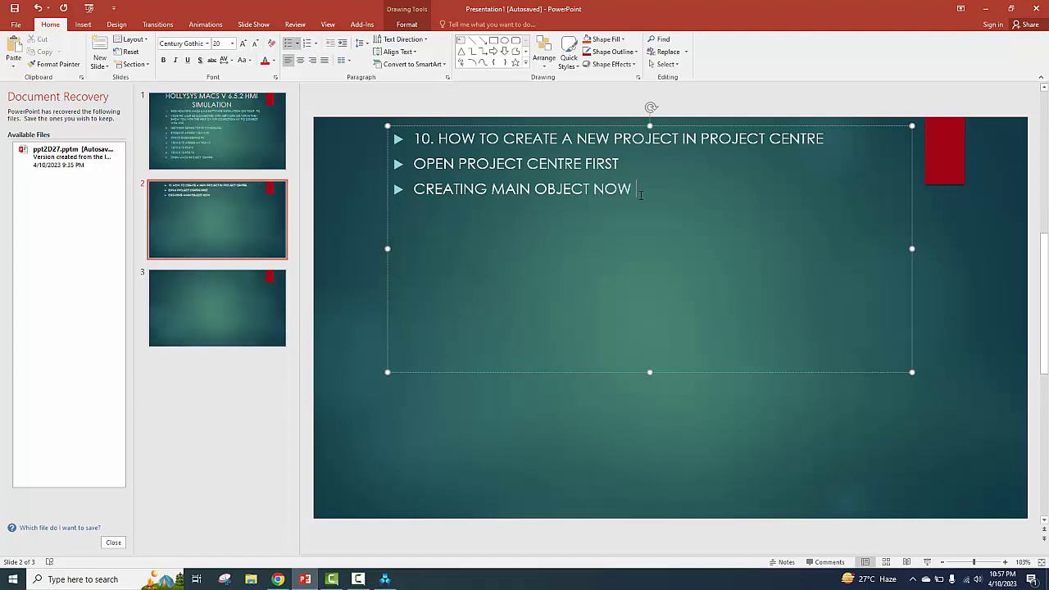
type("WE CONFI")
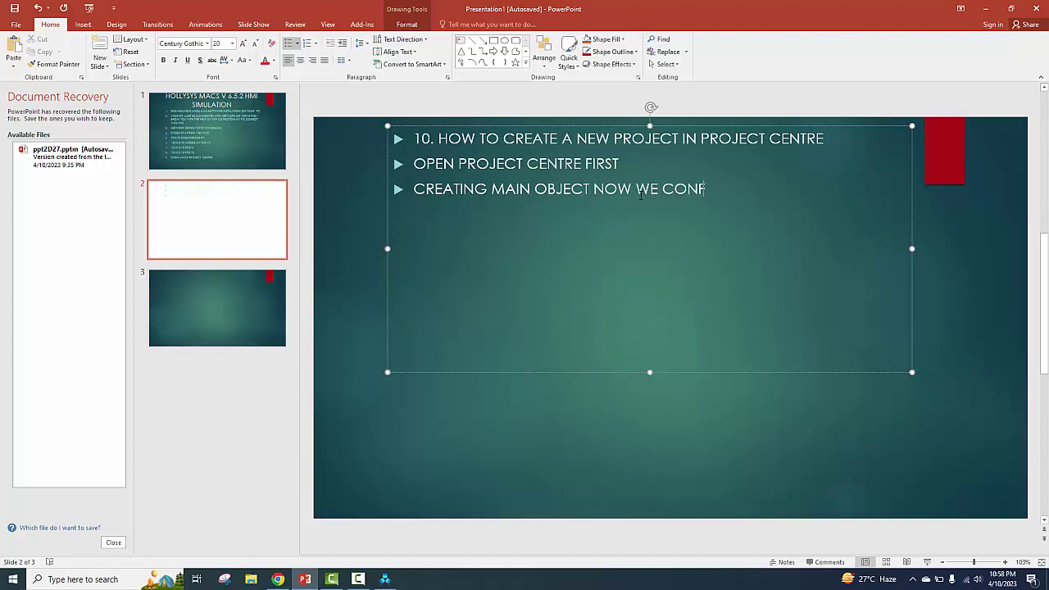
type("GURE")
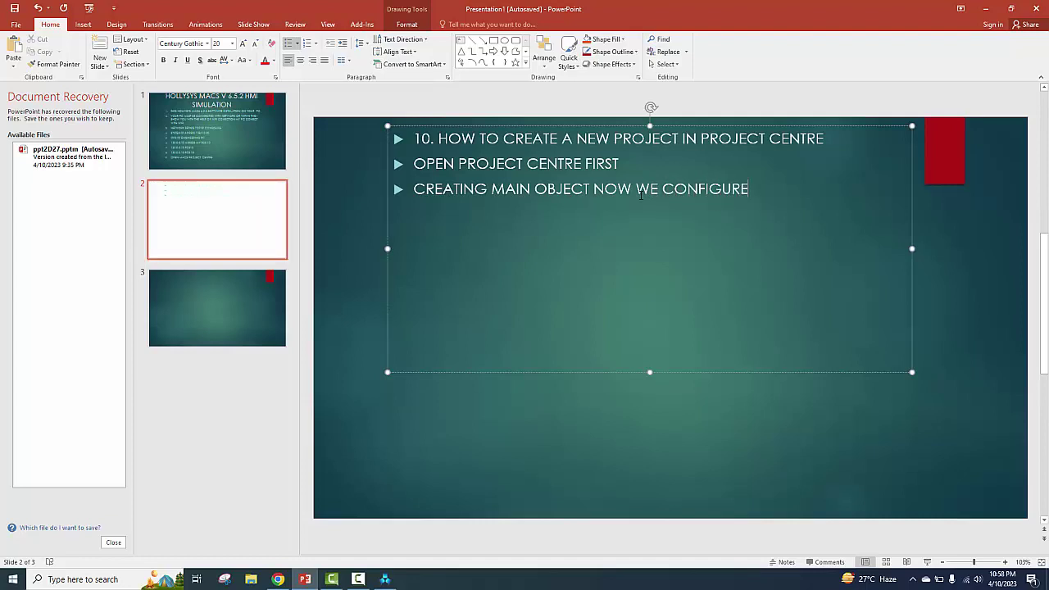
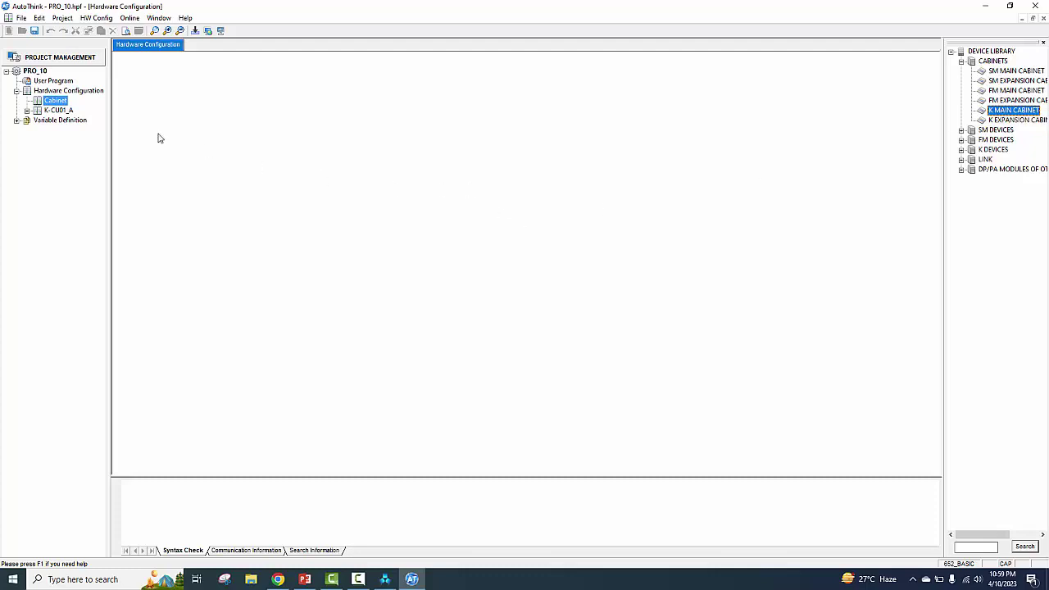
Drop a K MAIN CABINET onto the Hardware Configuration canvas as cabinet 1#
left_click(28, 113)
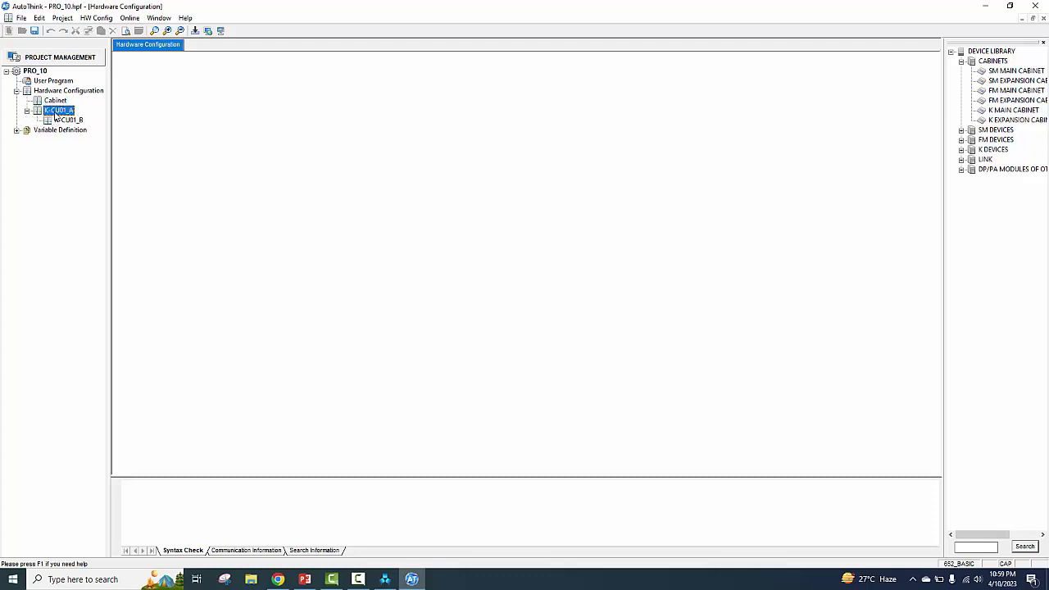
left_click(55, 101)
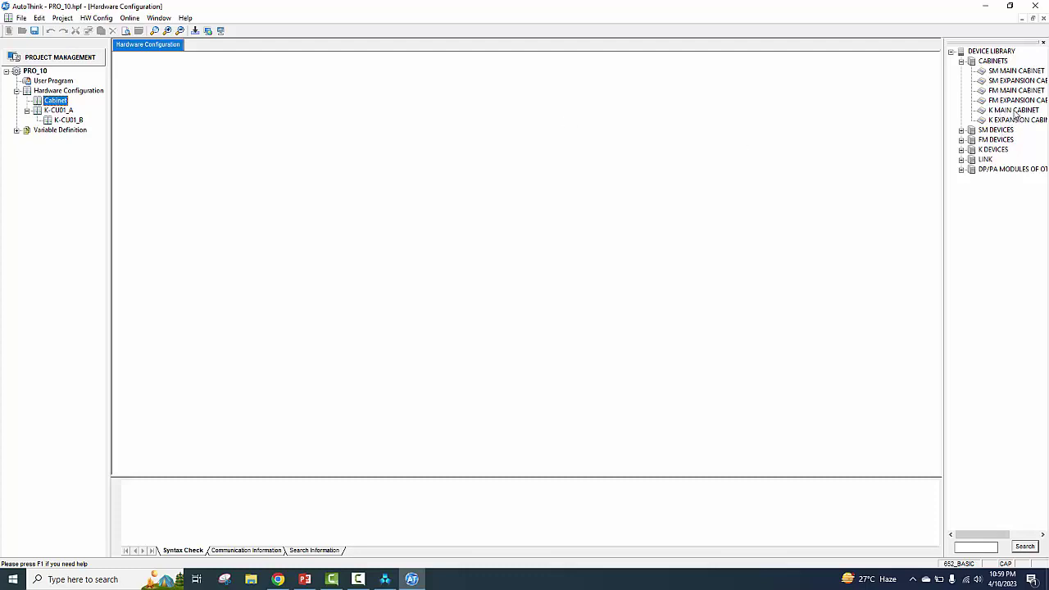
left_click_drag(988, 113, 668, 137)
left_click(603, 190)
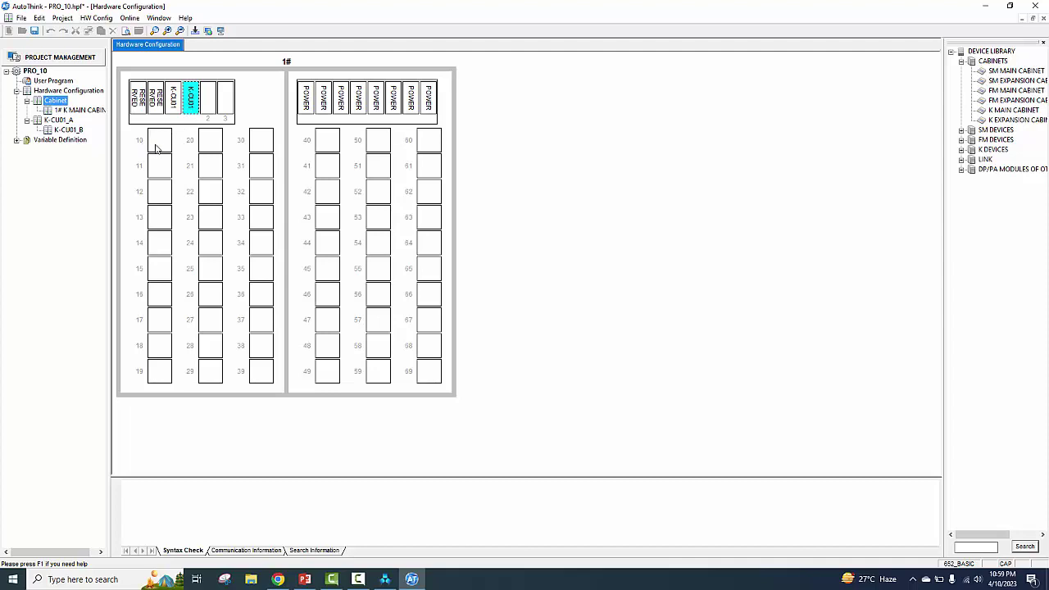
Widen the Device Library and expand K DEVICES > AI MODULES
left_click(962, 131)
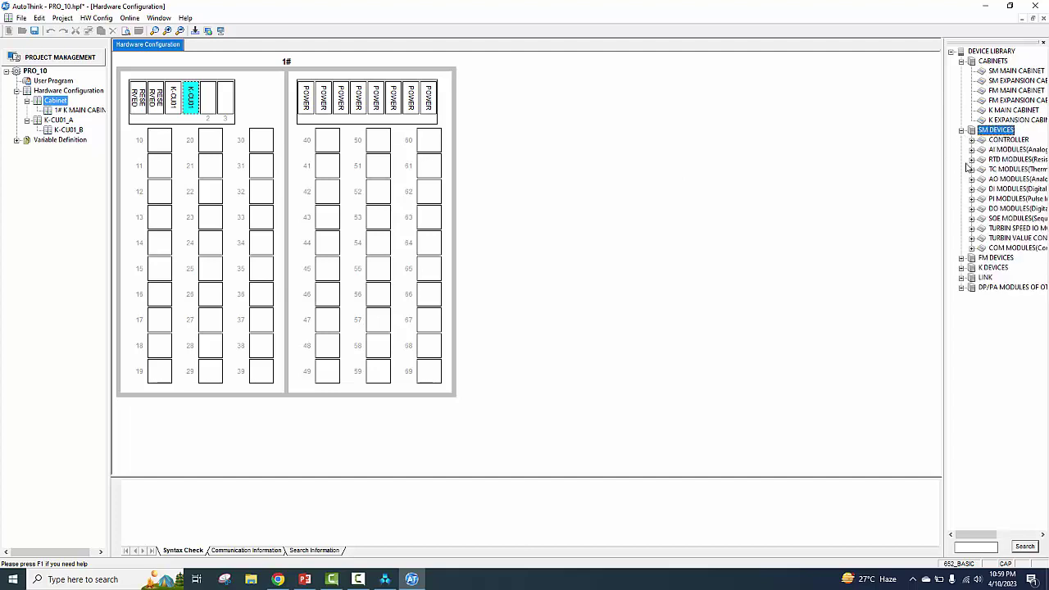
left_click(972, 150)
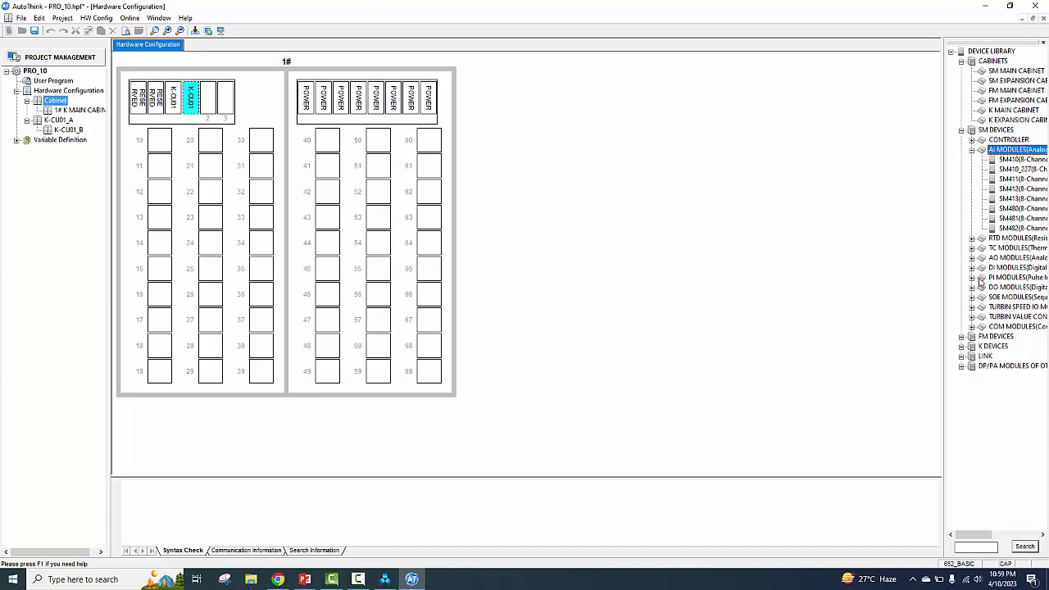
left_click_drag(944, 340, 924, 342)
left_click(944, 349)
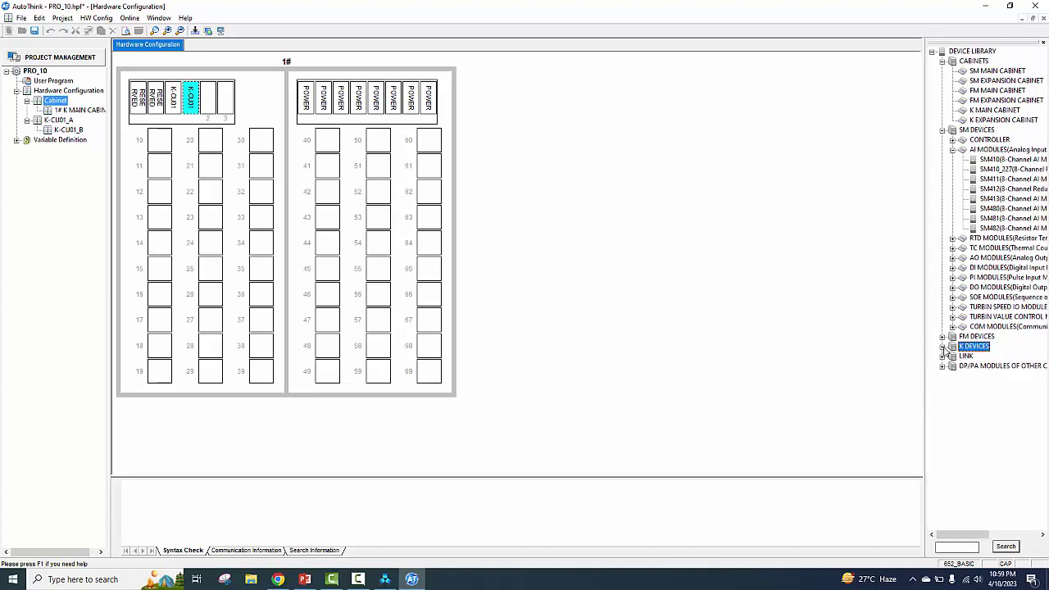
left_click(944, 349)
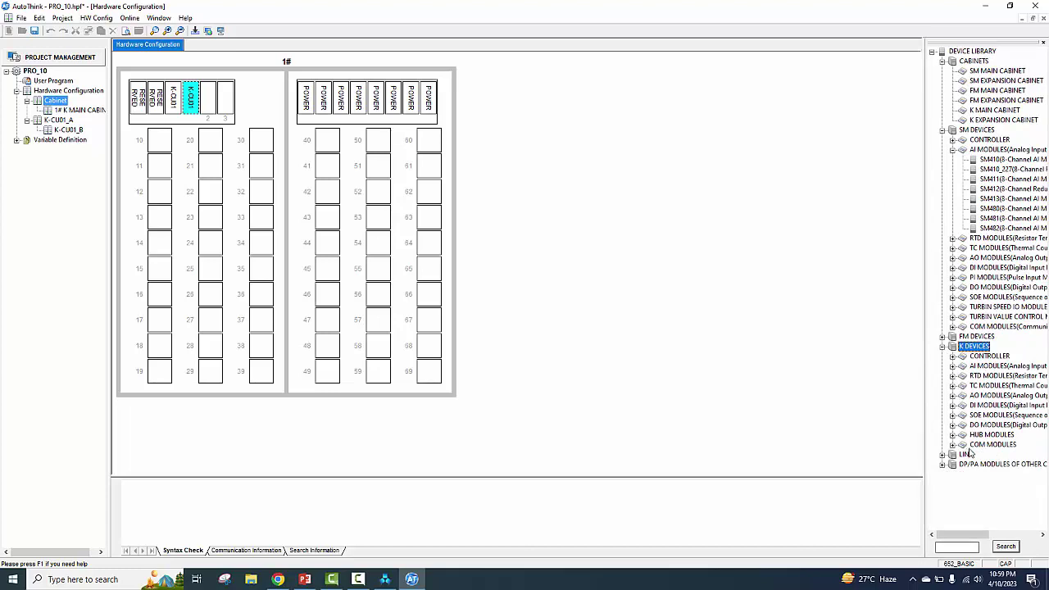
double_click(959, 369)
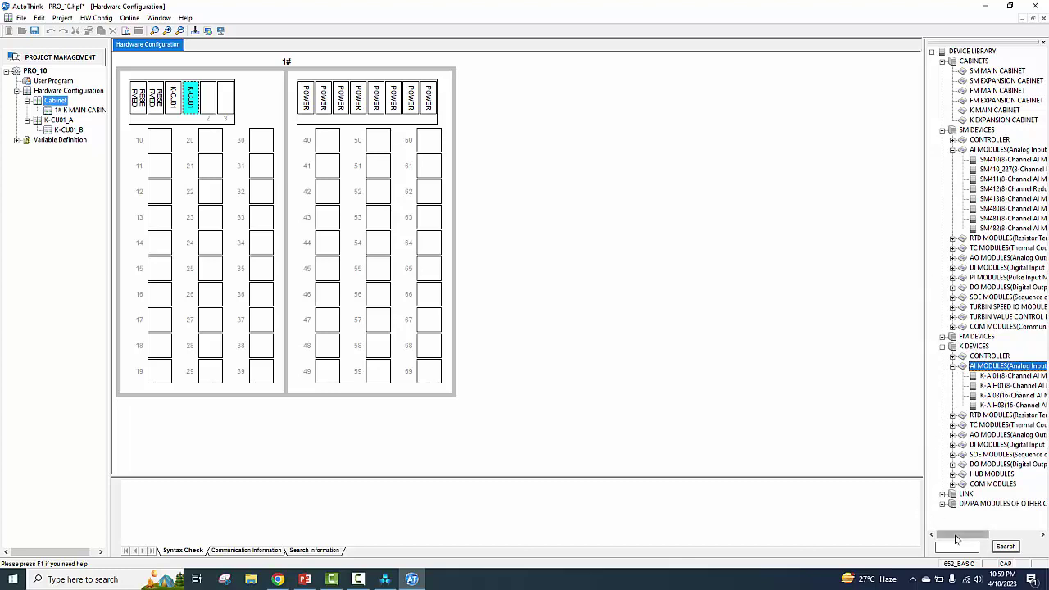
Place one K-AI01 analog input module into cabinet slot 10
left_click_drag(957, 534, 972, 533)
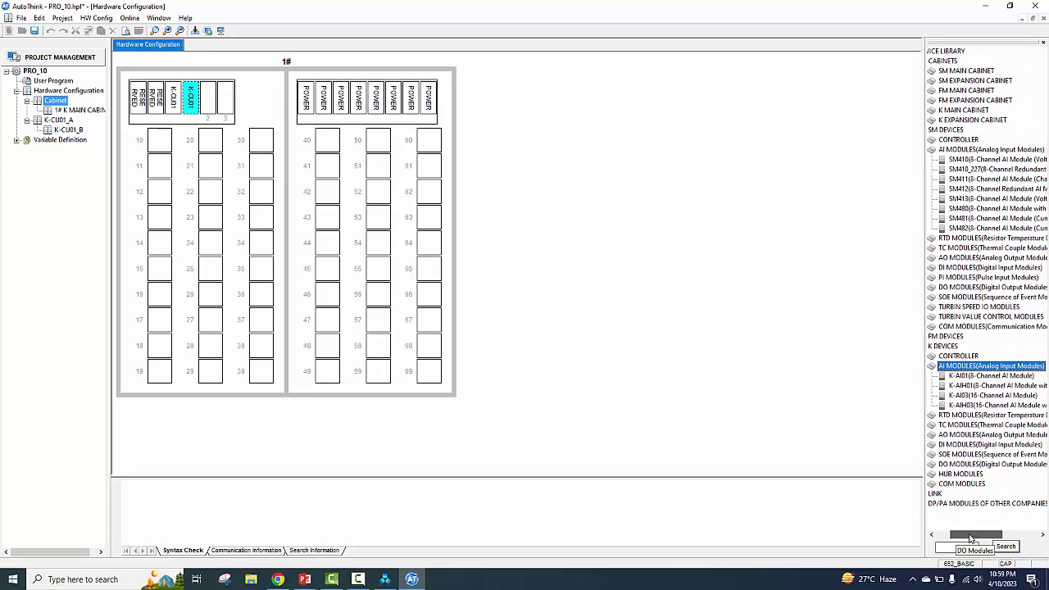
left_click(991, 377)
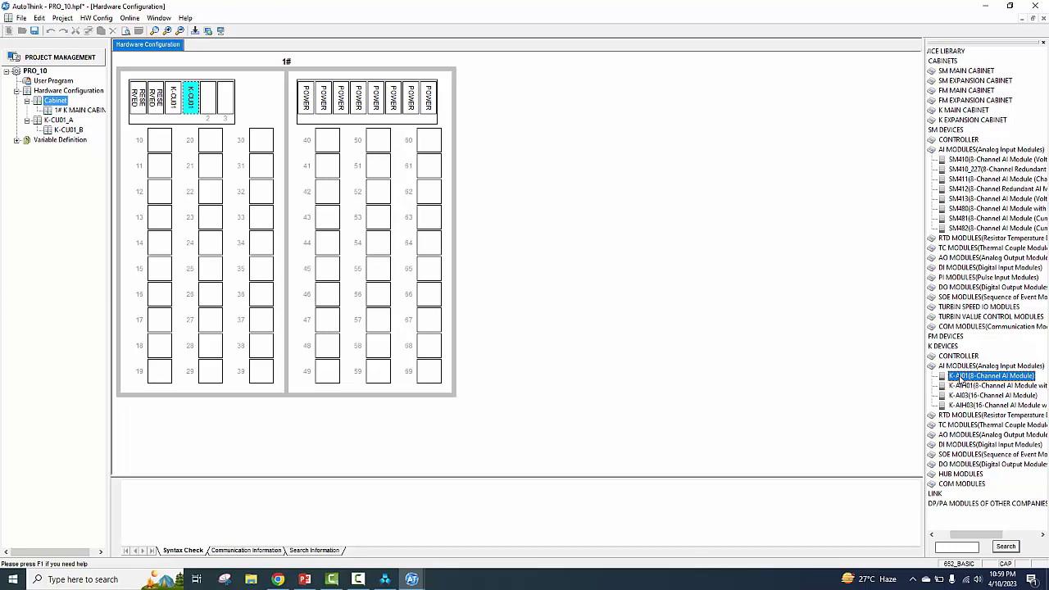
left_click_drag(959, 379, 159, 139)
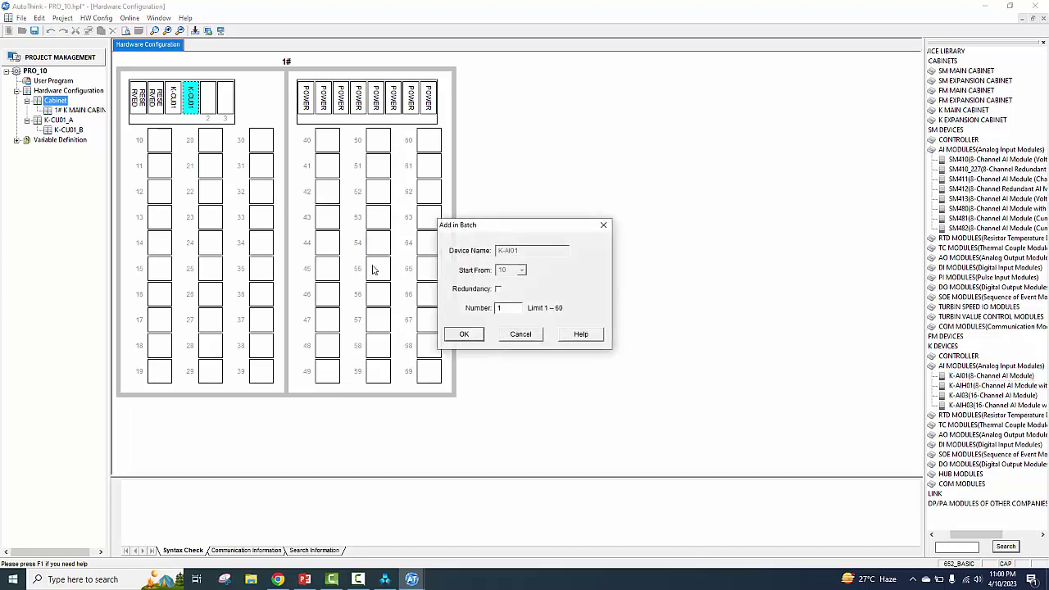
left_click(464, 335)
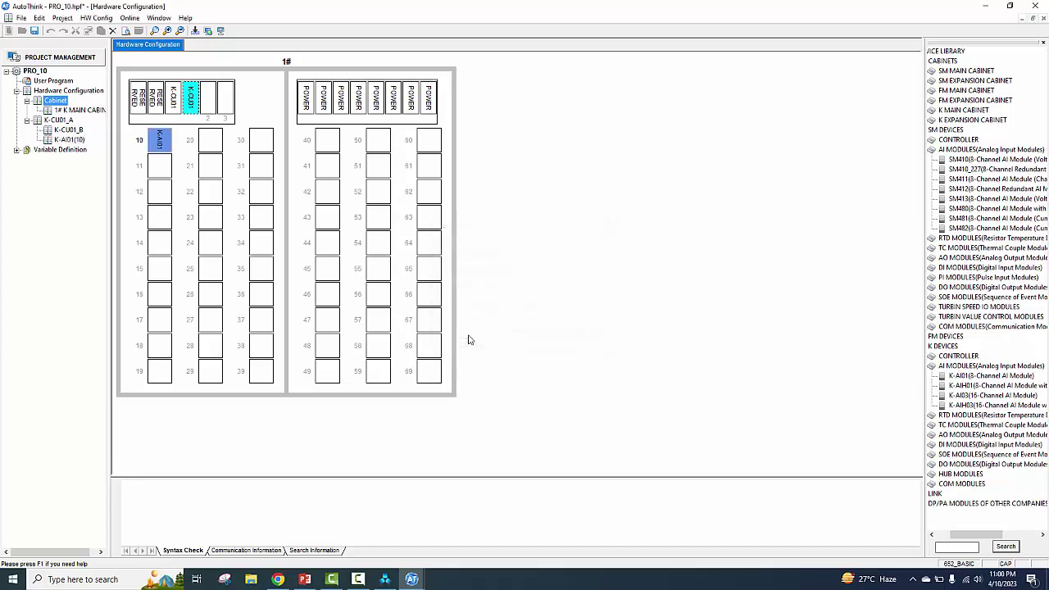
Open K-AI01(10) to show its device information and eight channel rows
left_click(595, 334)
left_click(160, 142)
double_click(59, 139)
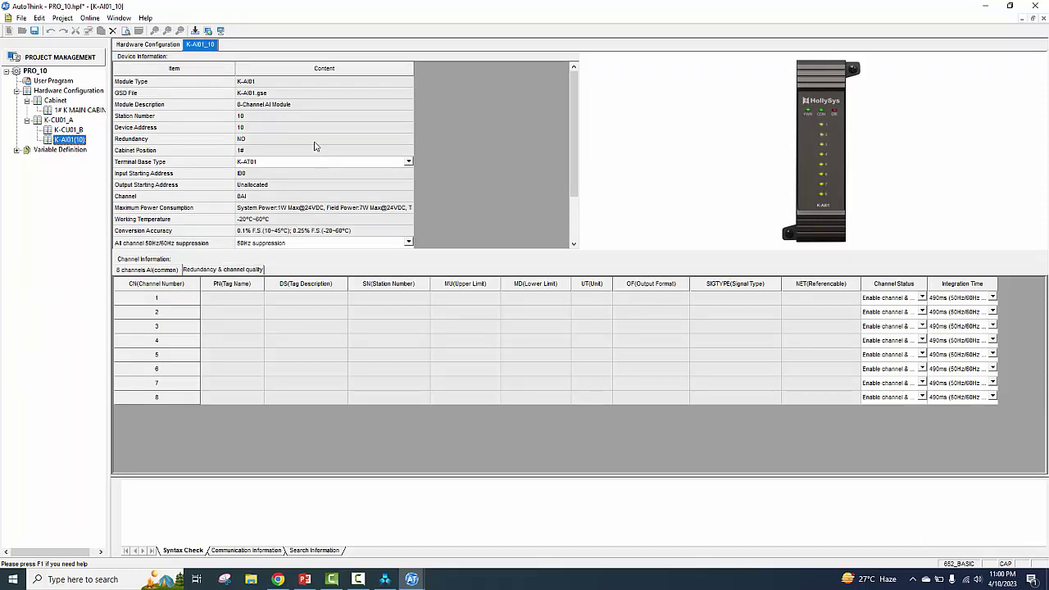
Fill default tags PN10_AAA–PN10_AAH on channels 1–8, then return to Hardware Configuration
double_click(215, 298)
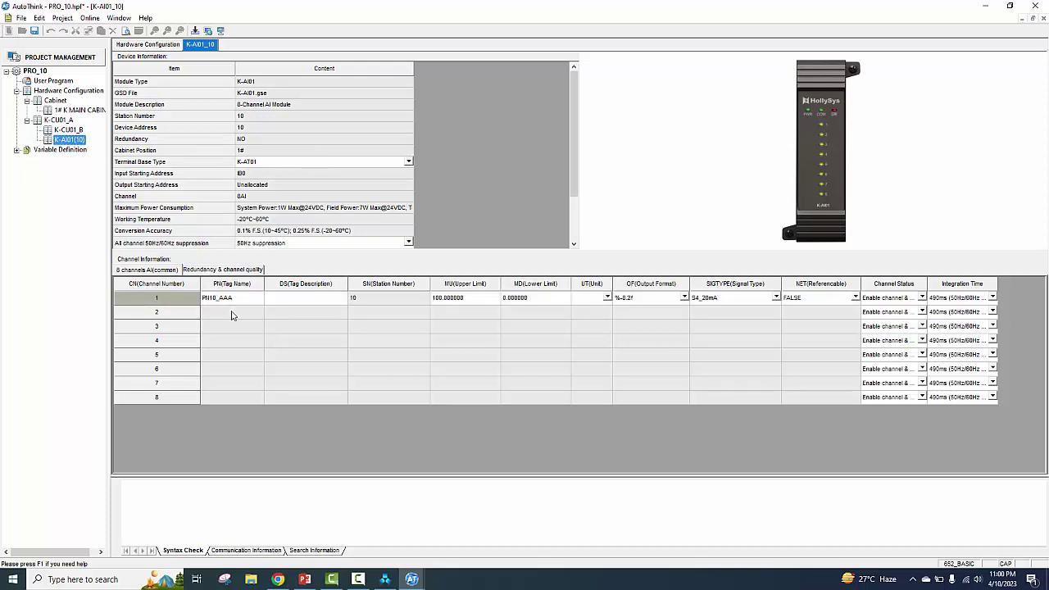
double_click(230, 316)
double_click(227, 330)
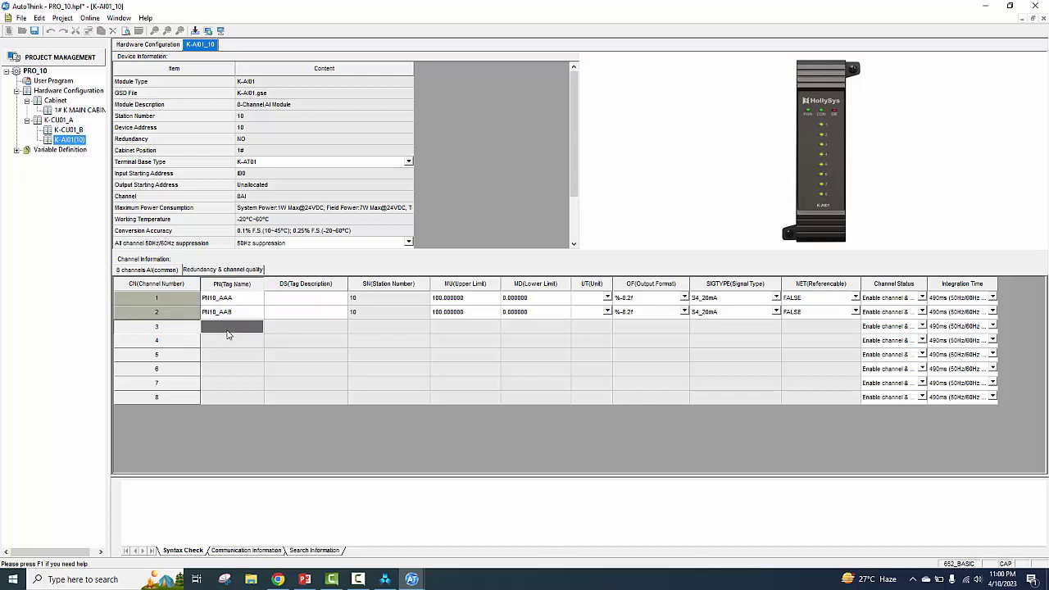
double_click(228, 343)
double_click(229, 356)
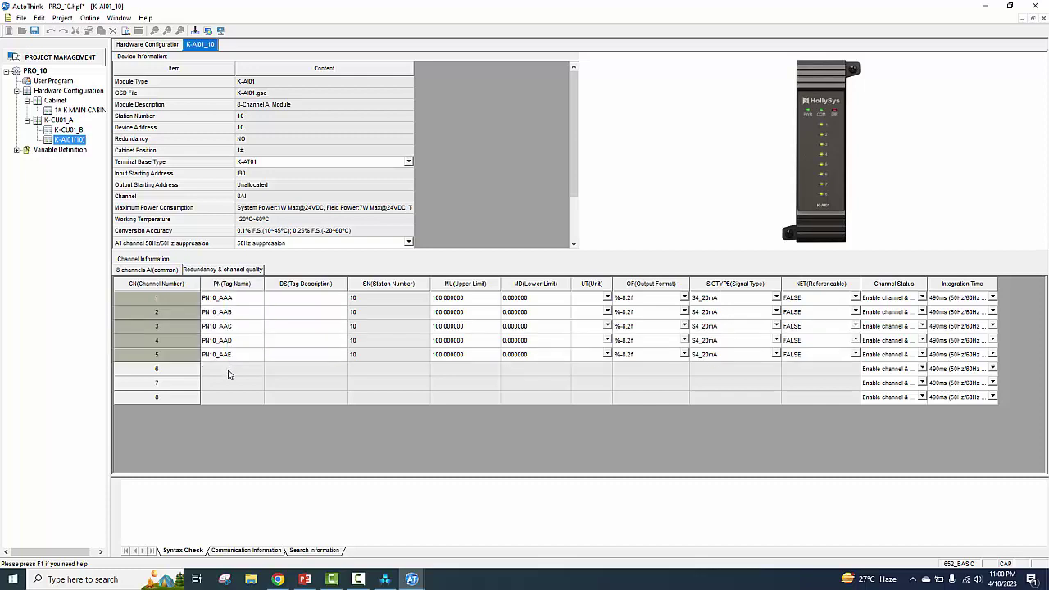
double_click(228, 370)
double_click(227, 382)
double_click(221, 396)
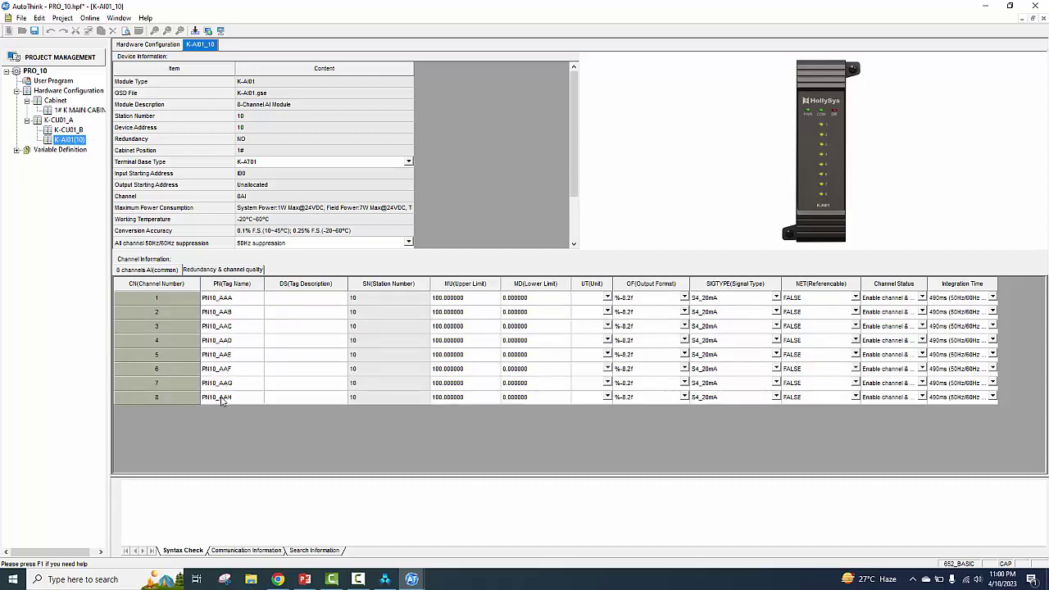
left_click(283, 300)
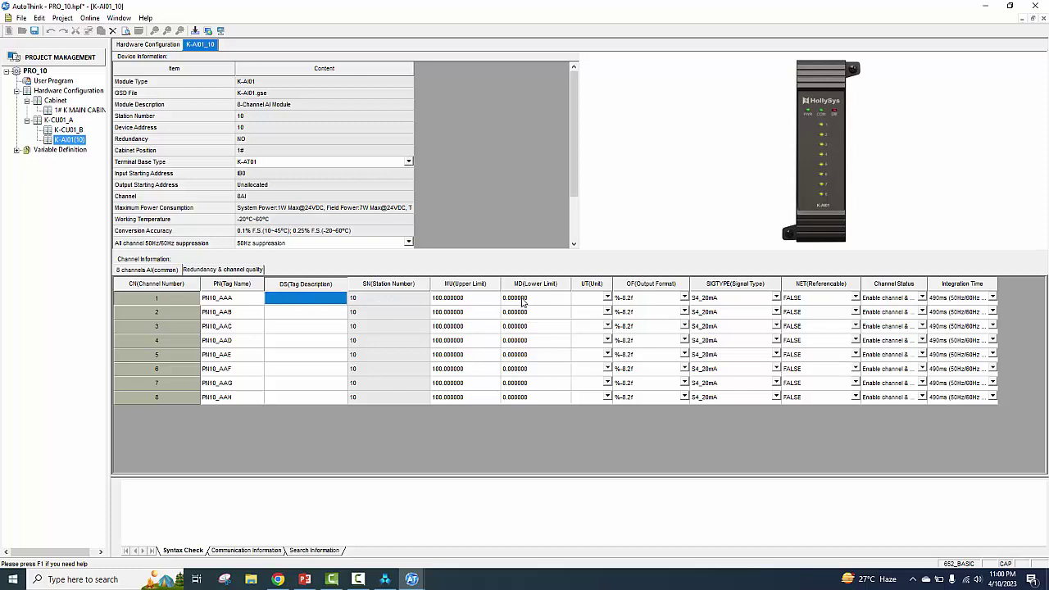
left_click(149, 47)
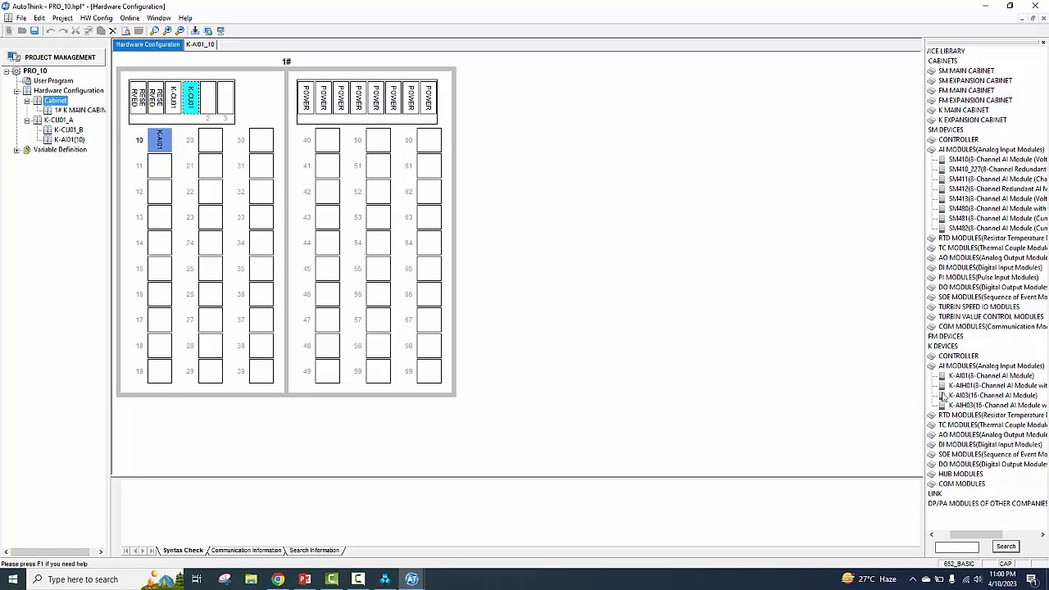
Add one K-AO01 to slot 11, open K-AO01(11), and tag channel 1 PN10_AAI
left_click_drag(968, 537, 954, 541)
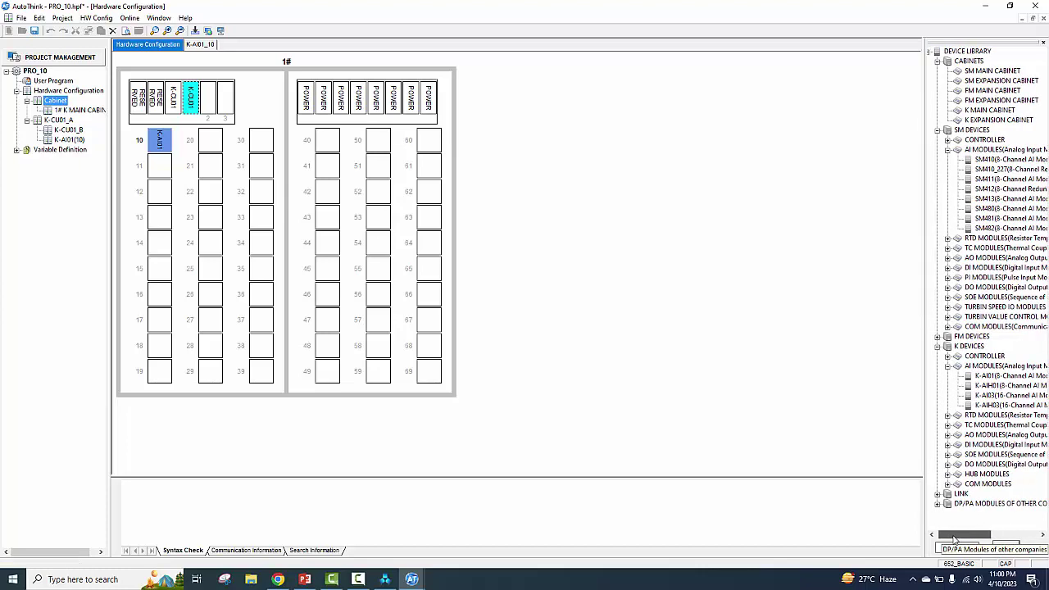
left_click_drag(954, 541, 959, 541)
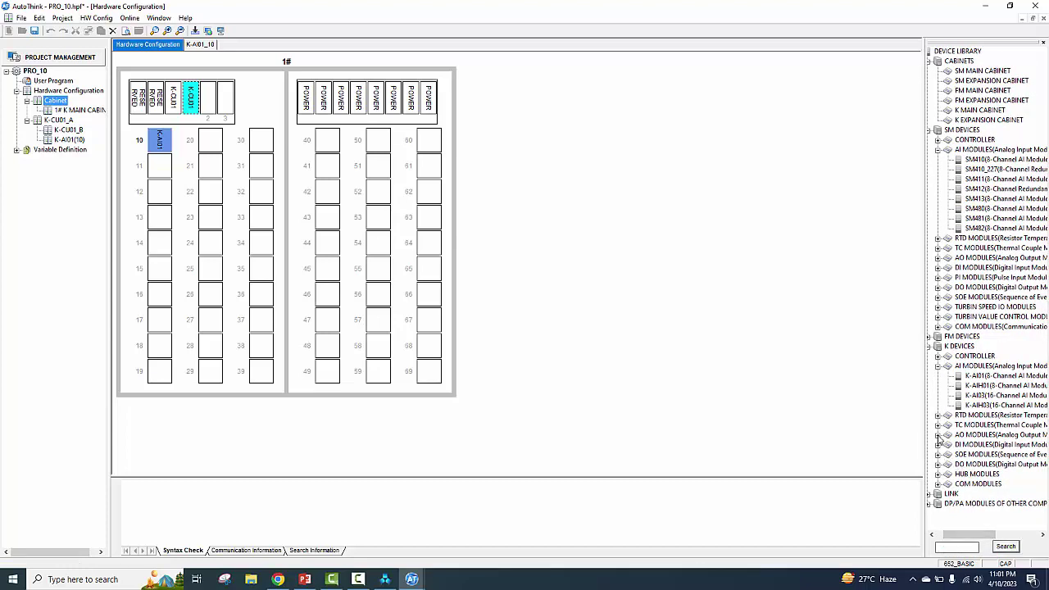
left_click(939, 436)
left_click(987, 446)
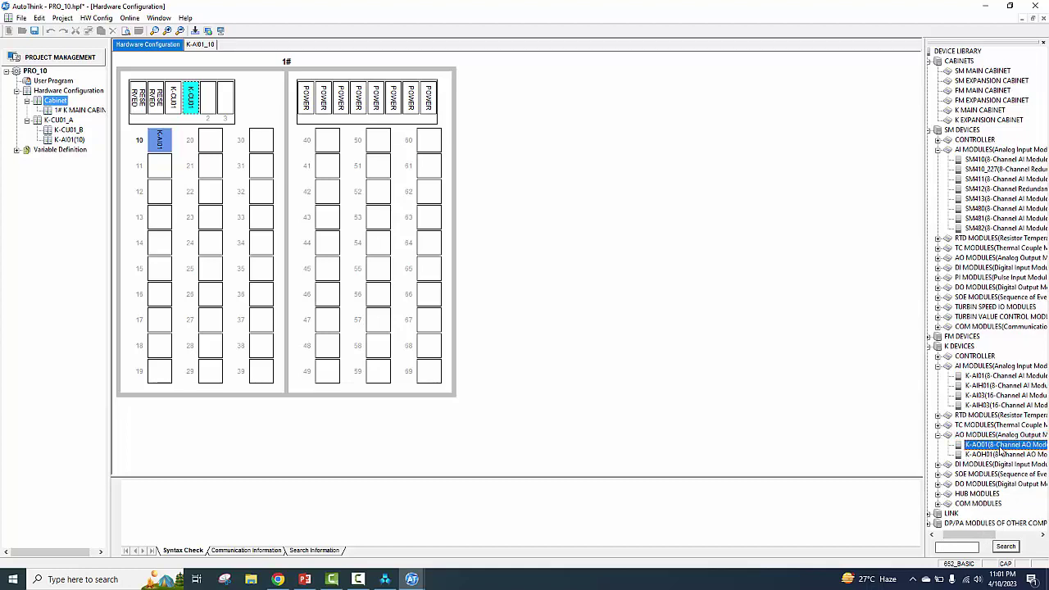
left_click_drag(1001, 449, 167, 167)
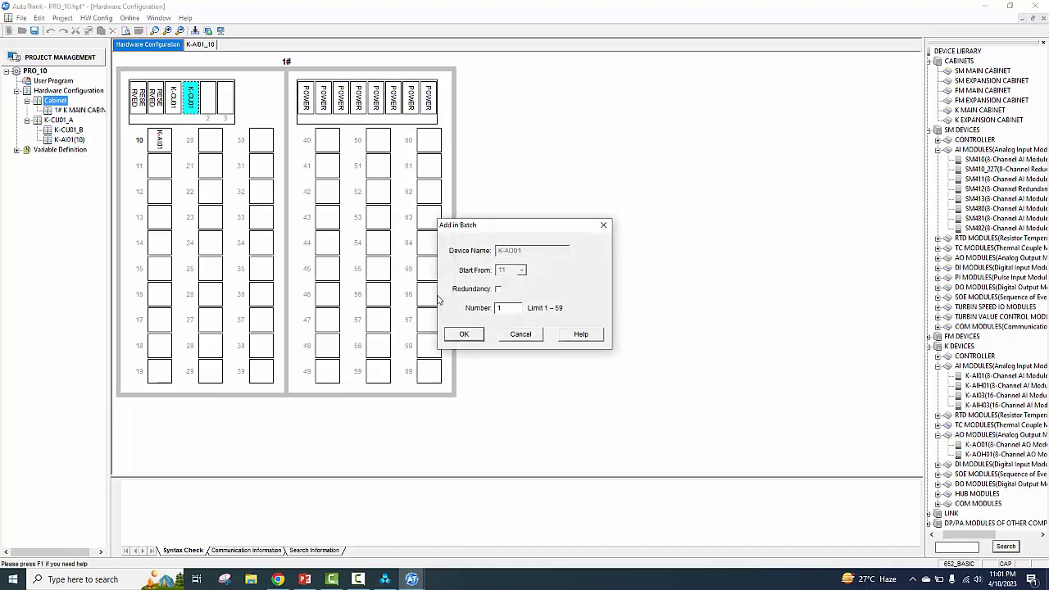
left_click(464, 333)
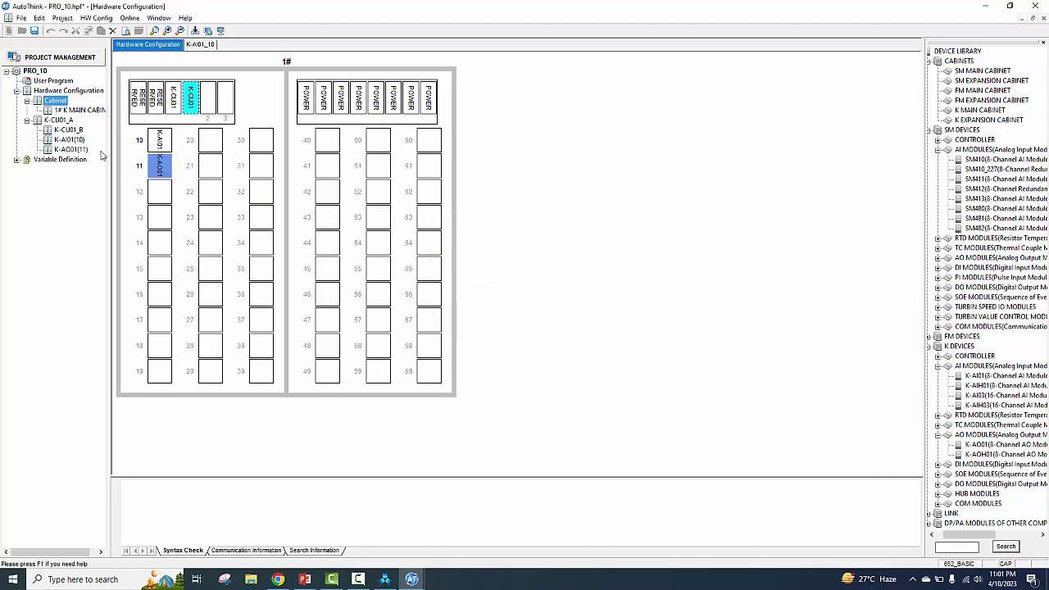
double_click(75, 150)
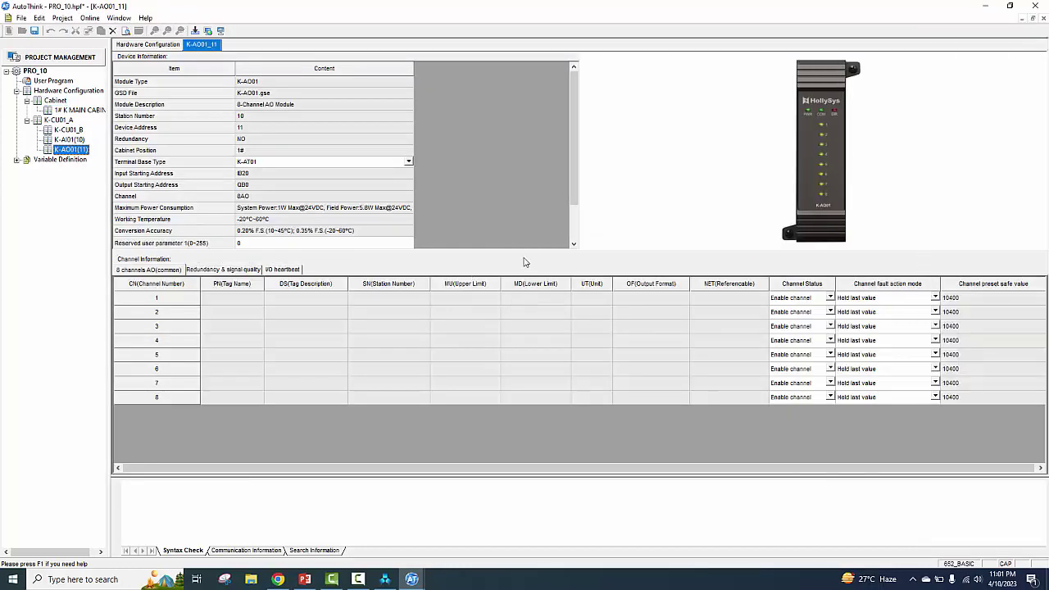
double_click(236, 299)
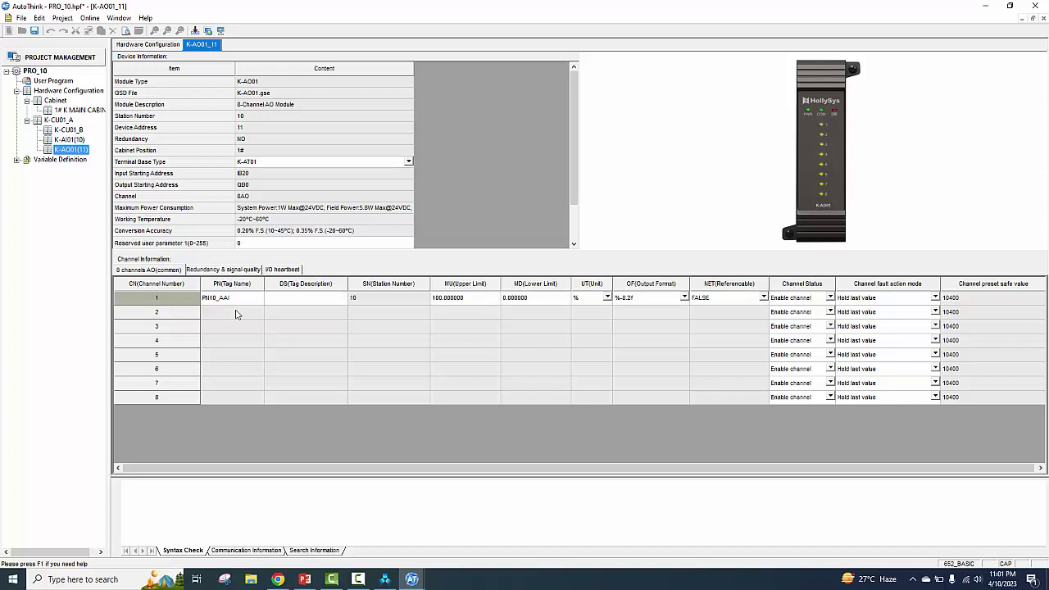
Tag K-AO01 channels 2–8 as PN10_AAJ through PN10_AAP
double_click(236, 314)
double_click(236, 328)
left_click(235, 343)
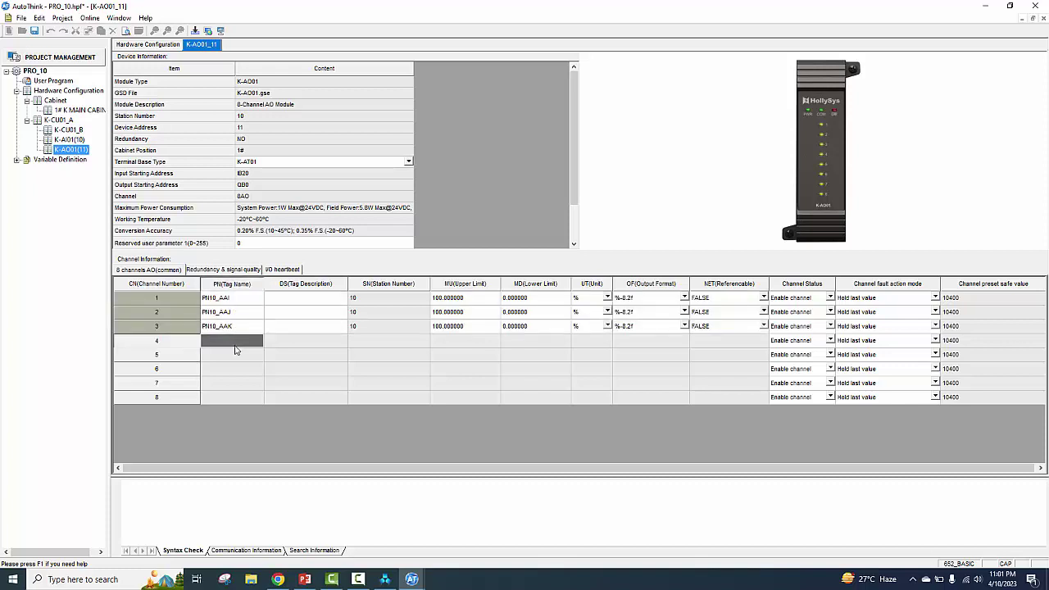
double_click(235, 344)
double_click(235, 356)
double_click(235, 369)
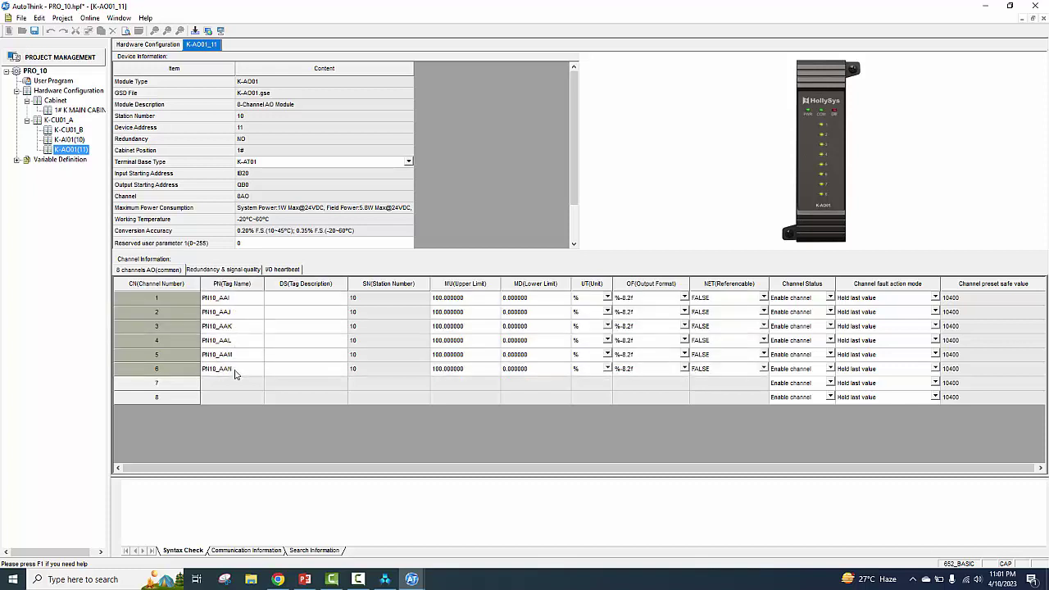
double_click(236, 383)
double_click(236, 397)
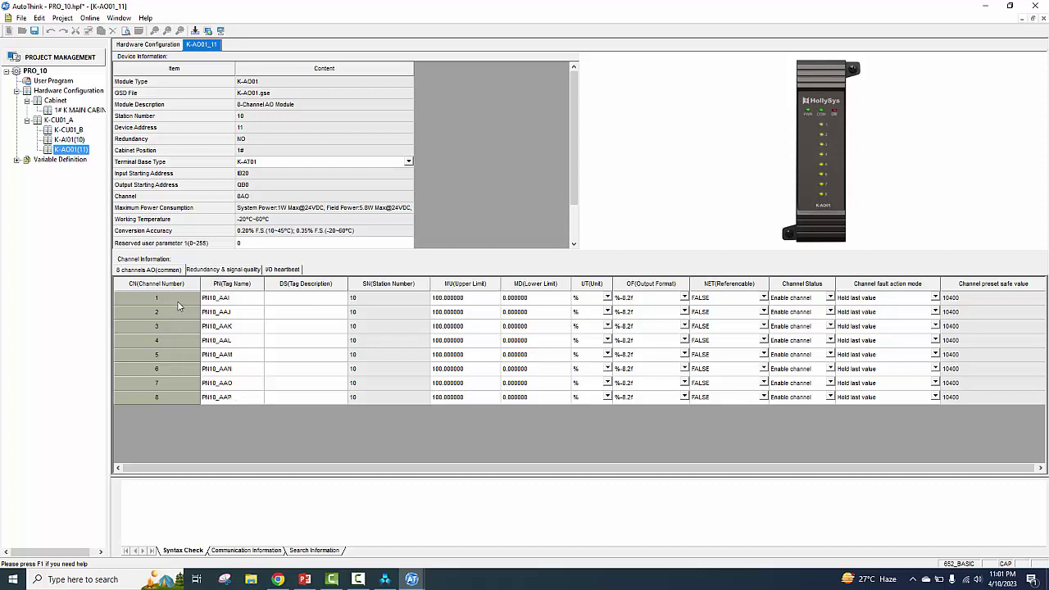
left_click(54, 101)
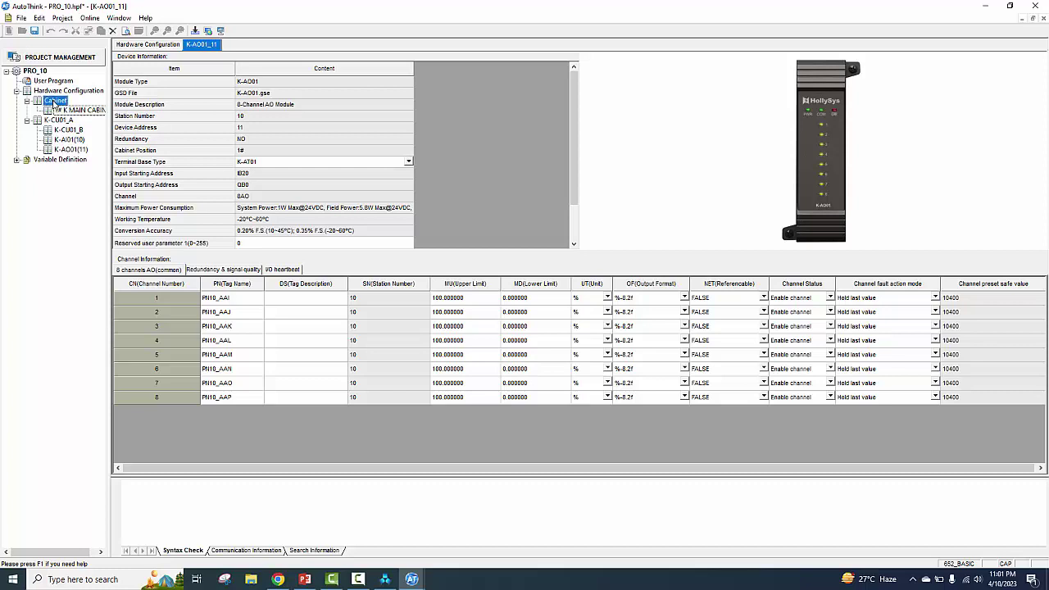
Place one K-DI01 16-channel digital input module into cabinet slot 12
left_click(164, 46)
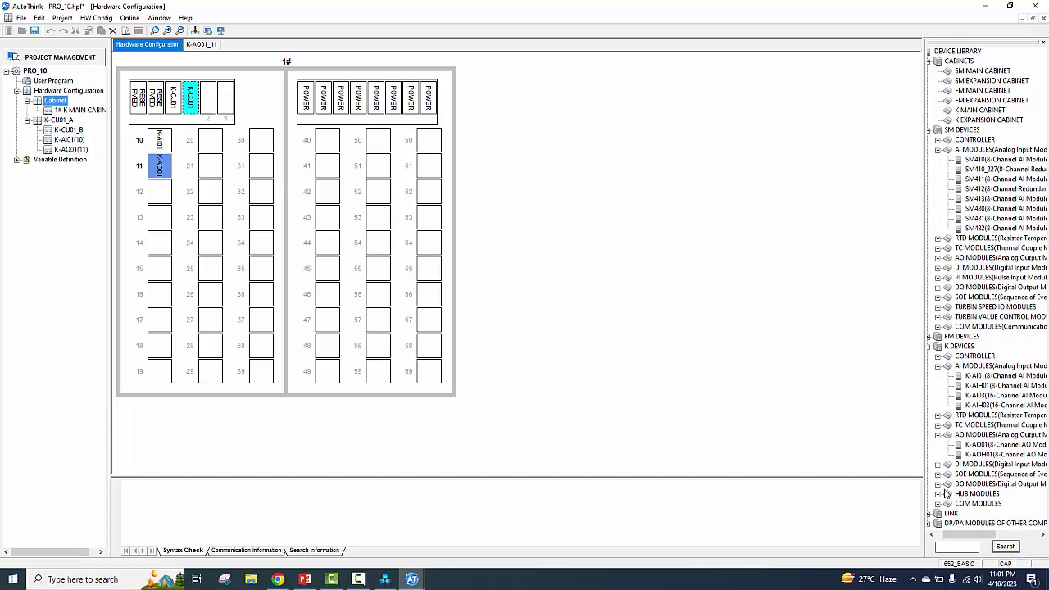
left_click(938, 465)
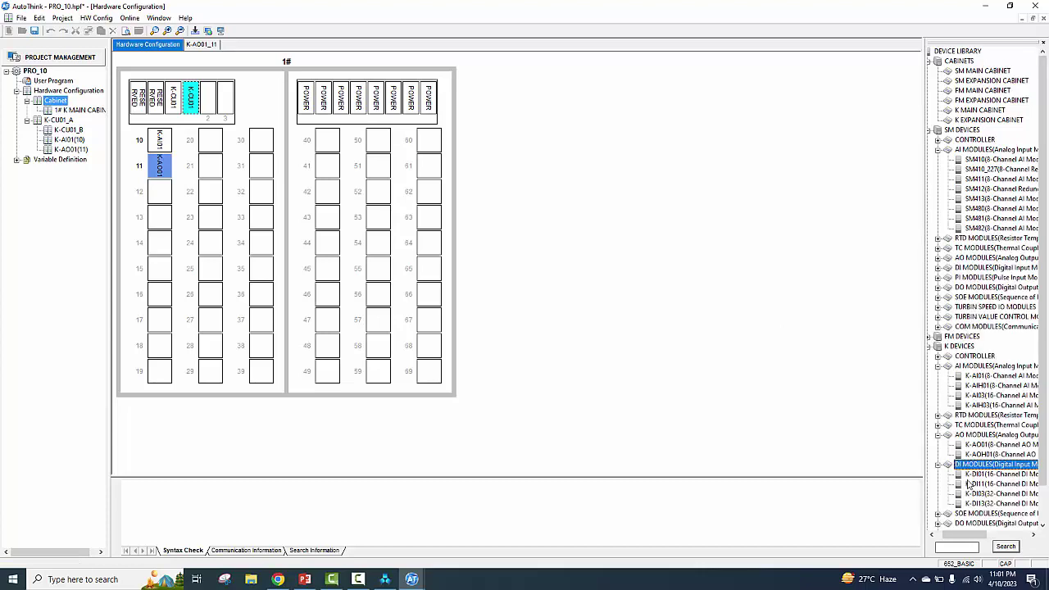
left_click(977, 475)
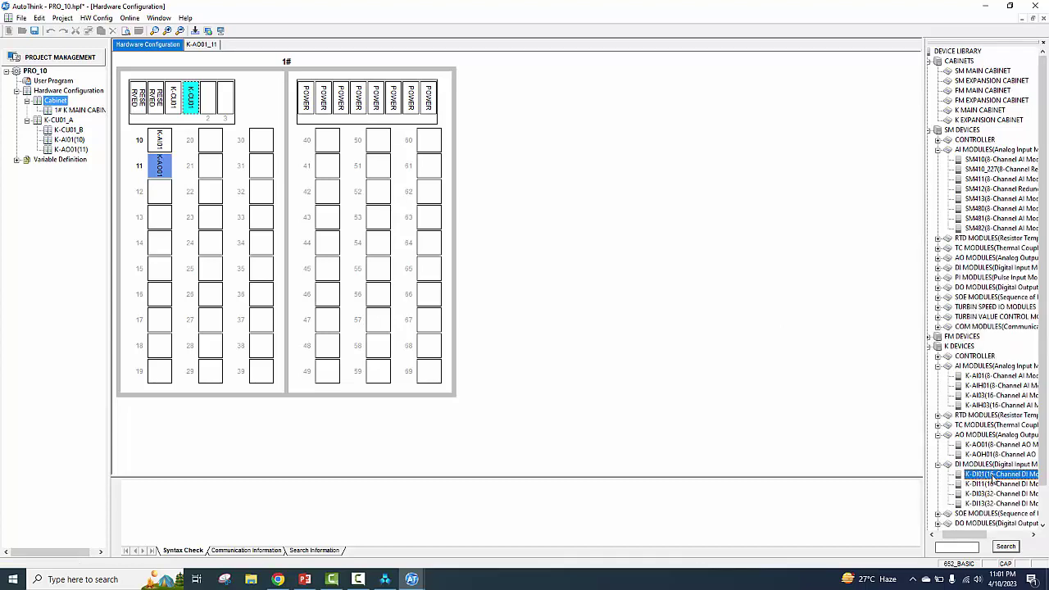
left_click_drag(994, 479, 164, 203)
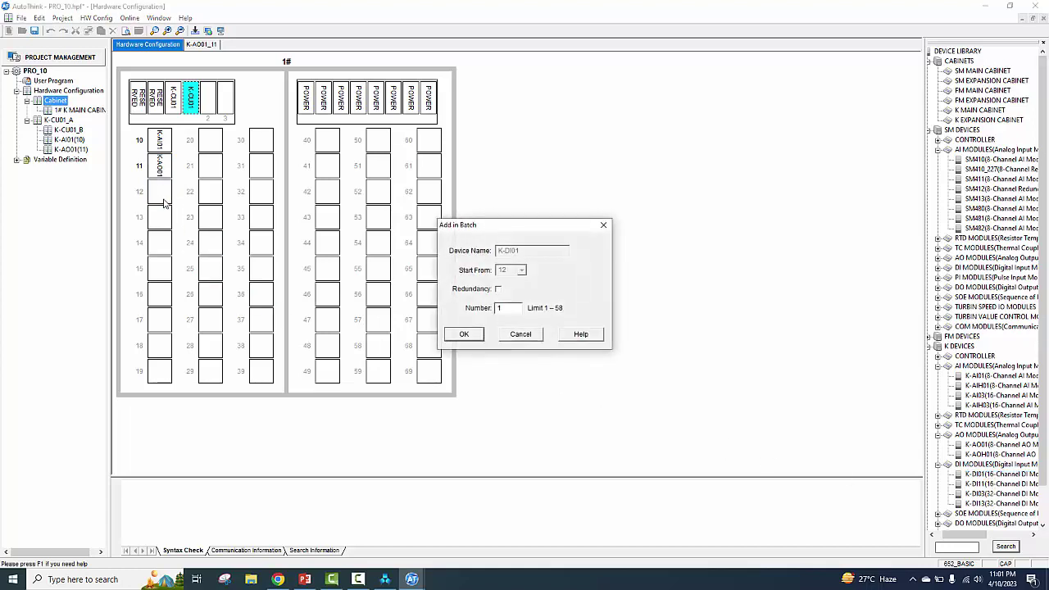
left_click(482, 335)
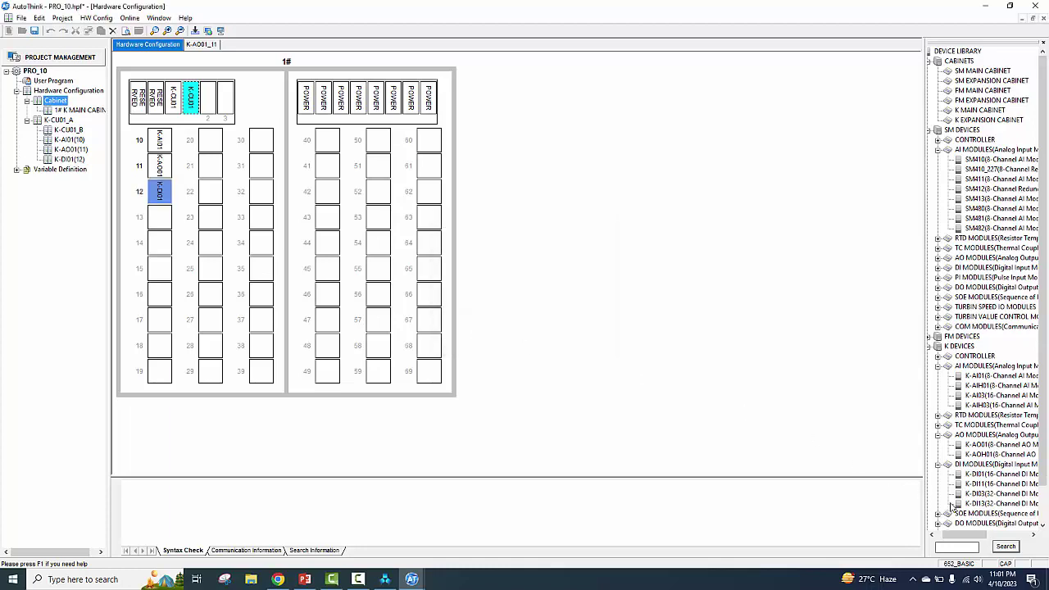
Place one K-DO01 digital output module into cabinet slot 13
scroll(942, 475, "down", 1)
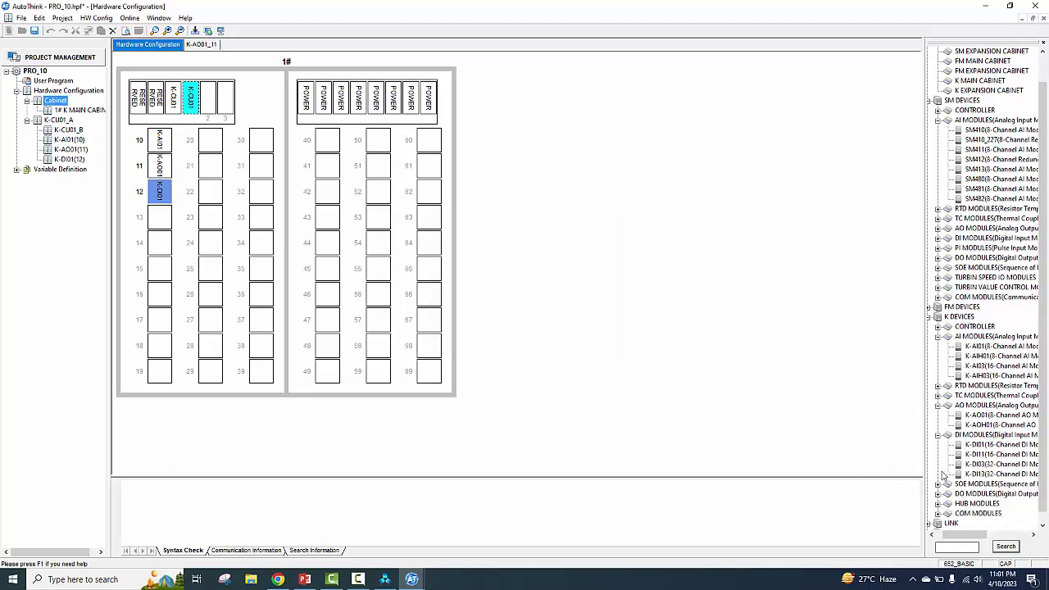
double_click(957, 493)
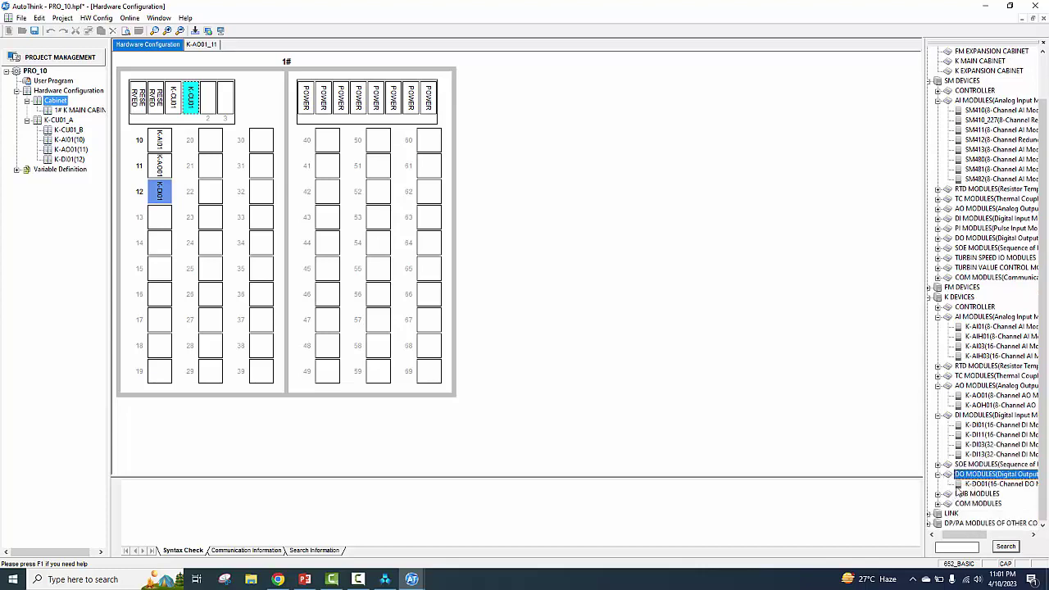
left_click_drag(974, 488, 162, 221)
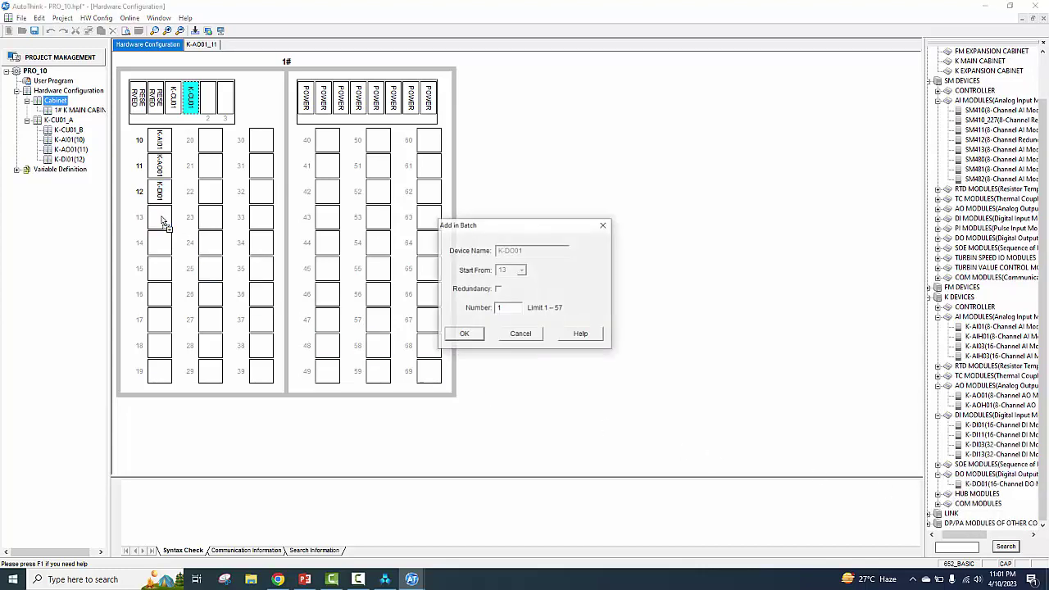
left_click(466, 336)
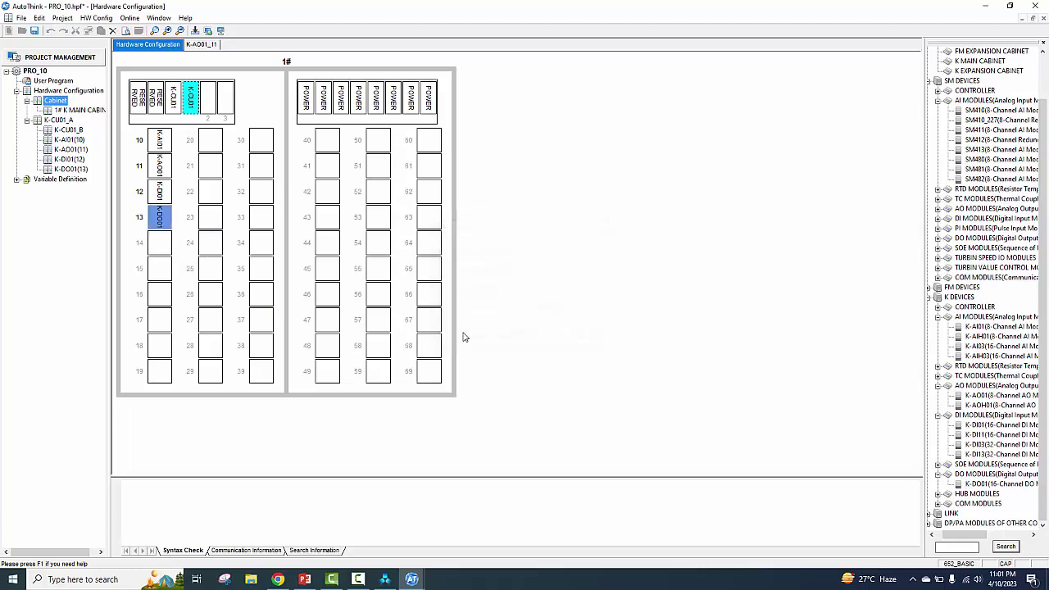
Open K-DI01(12), tag channels 1–7 PN10_AAQ through PN10_AAW, then open K-DO01(13)
double_click(68, 159)
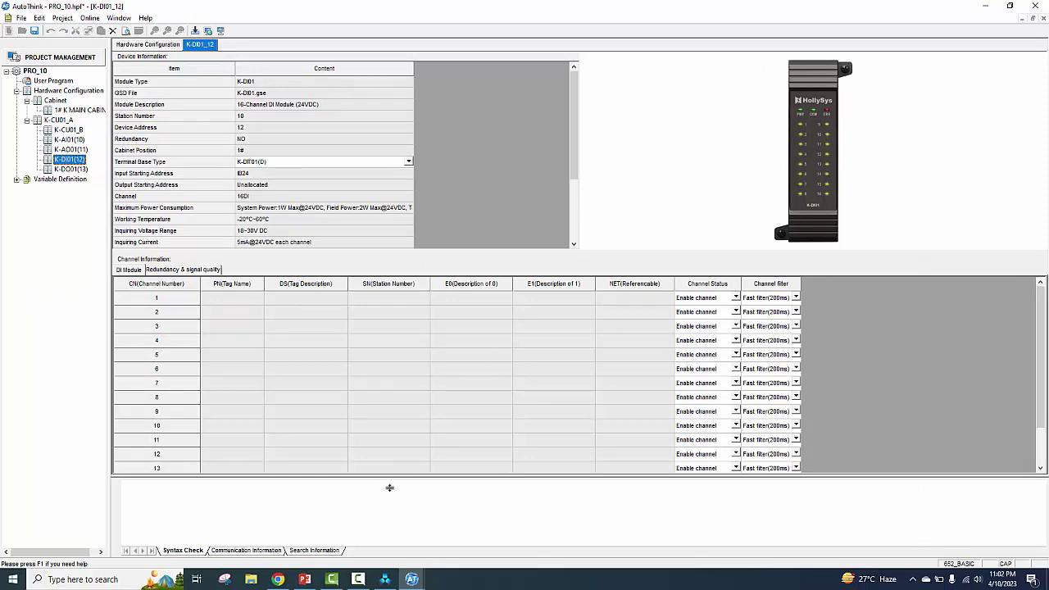
left_click_drag(388, 484, 389, 516)
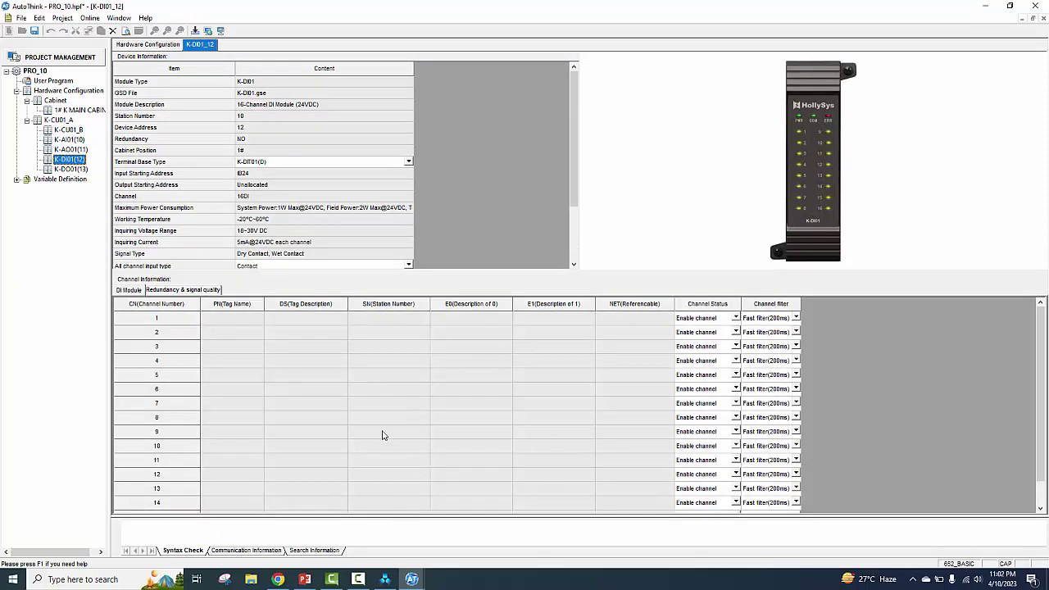
double_click(232, 321)
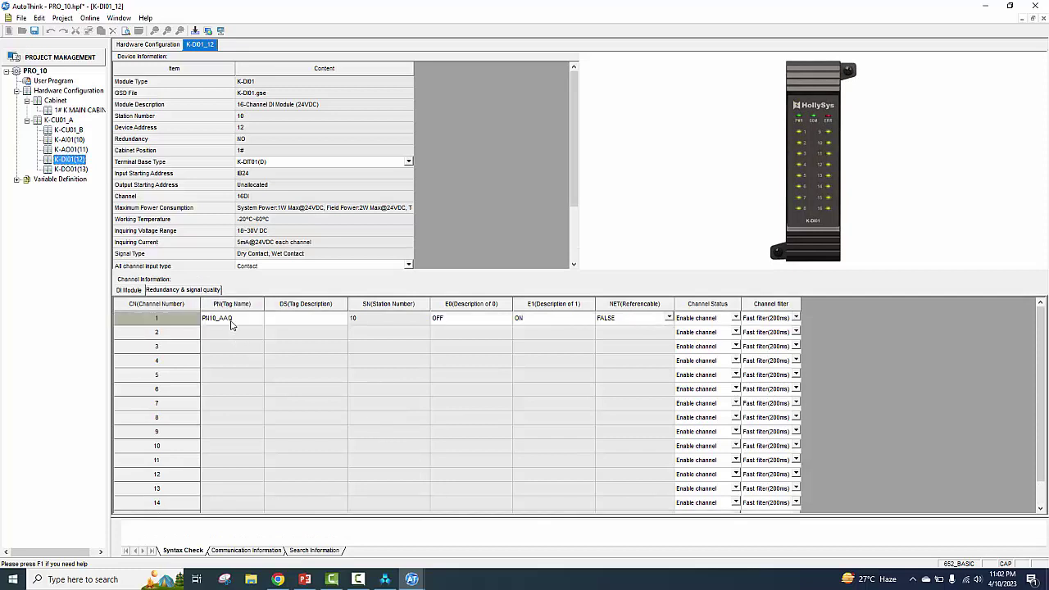
double_click(233, 334)
double_click(227, 350)
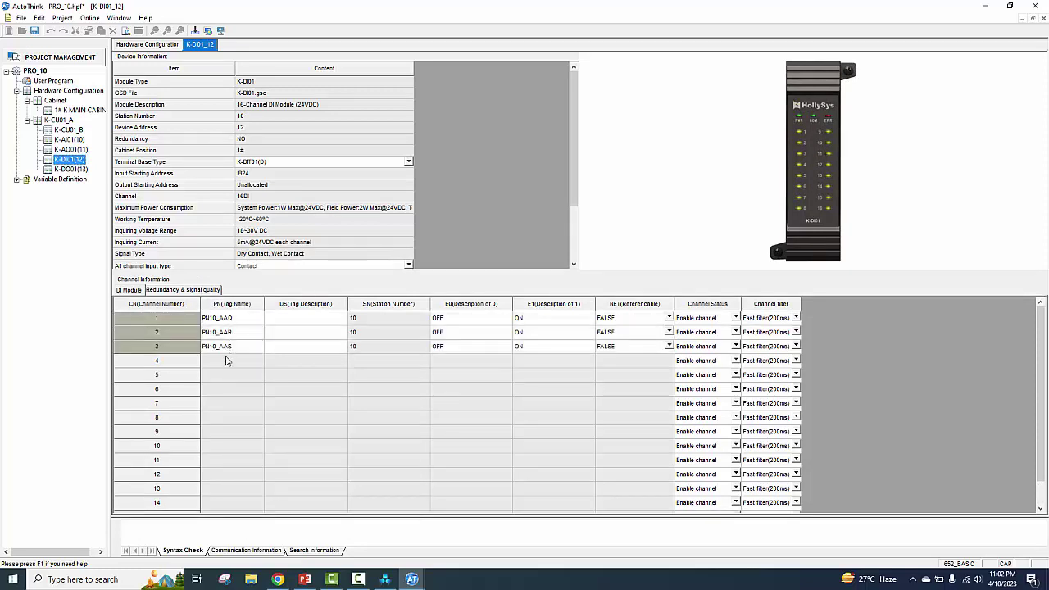
double_click(231, 363)
left_click(232, 377)
double_click(232, 376)
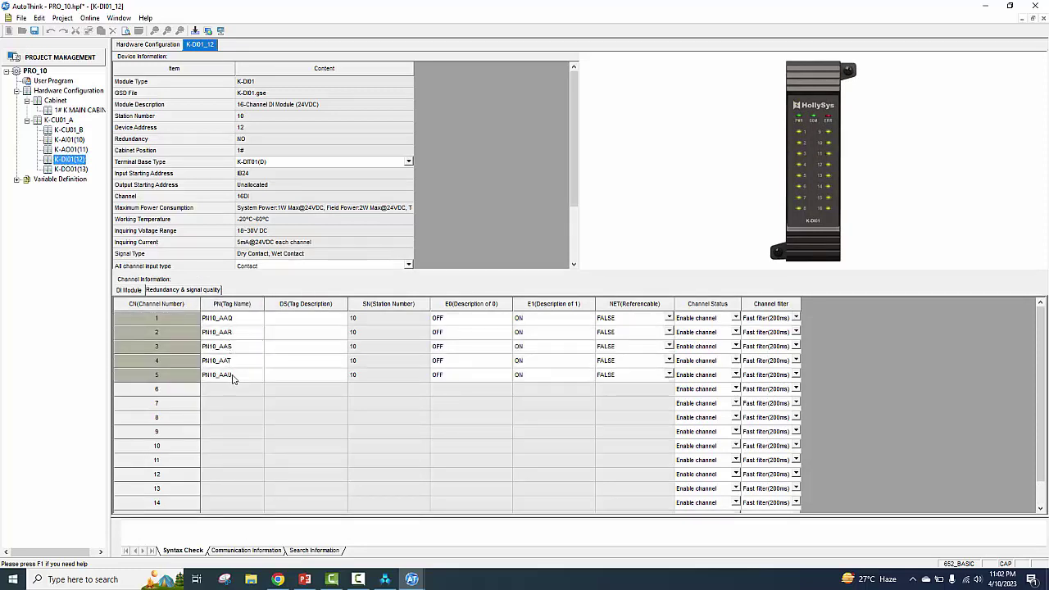
double_click(238, 391)
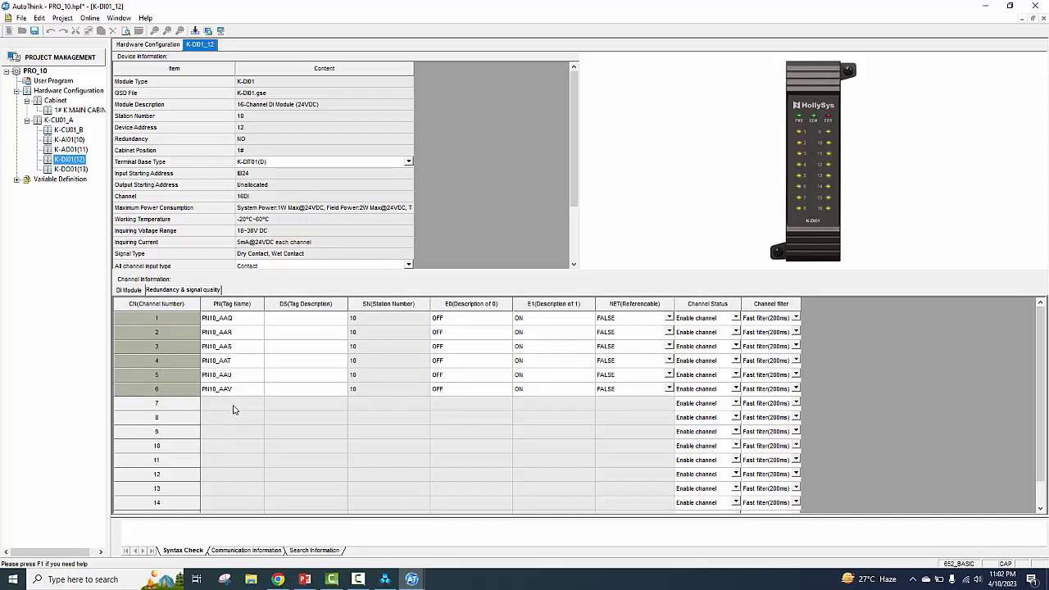
double_click(234, 405)
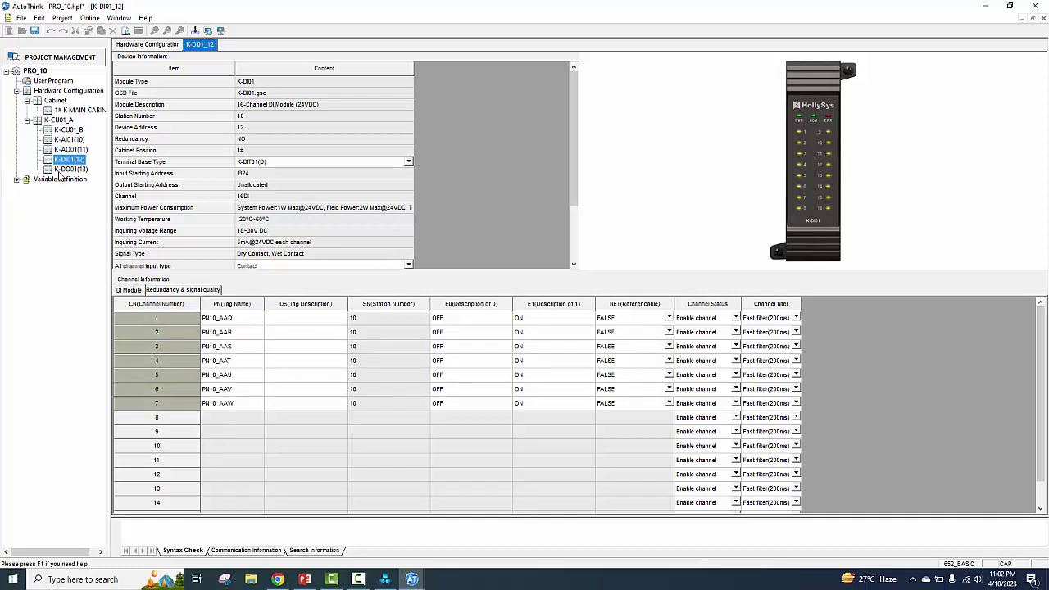
double_click(69, 168)
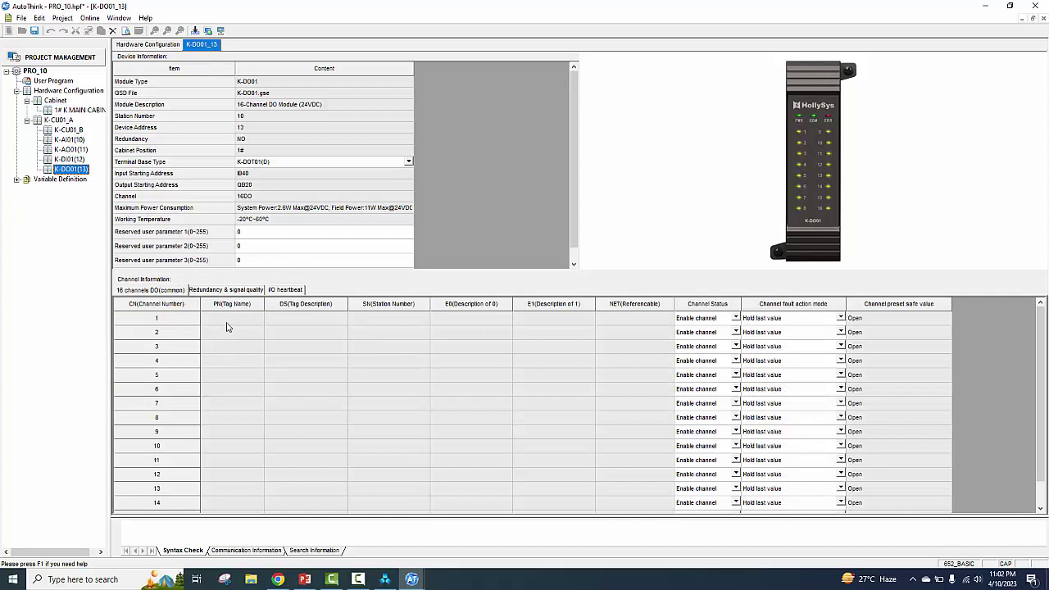
Tag K-DO01 channels 1–7 as PN10_AAX through PN10_ABD
double_click(227, 322)
double_click(230, 334)
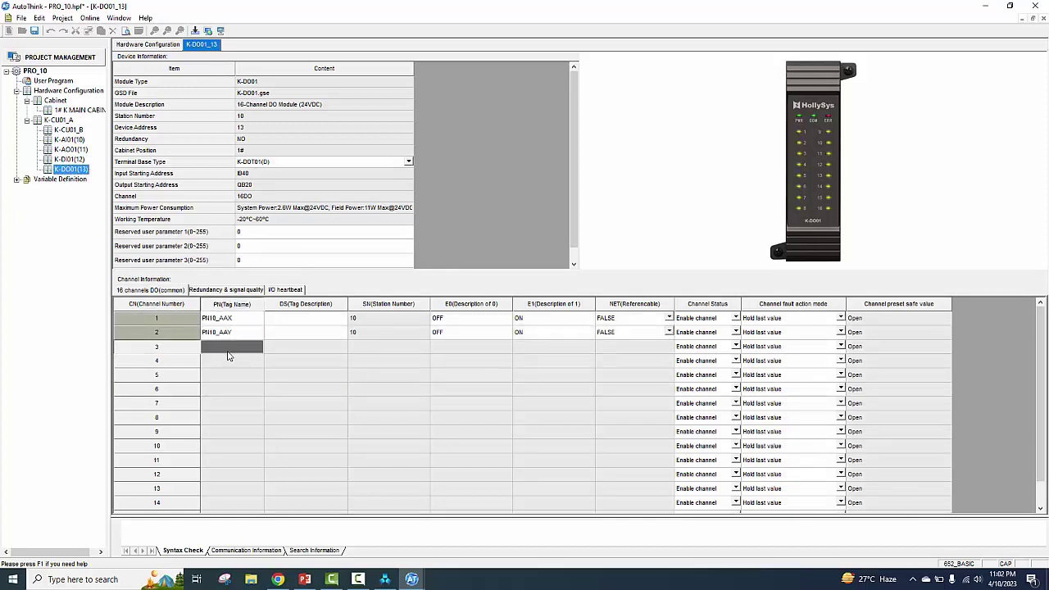
double_click(231, 347)
double_click(229, 362)
double_click(228, 376)
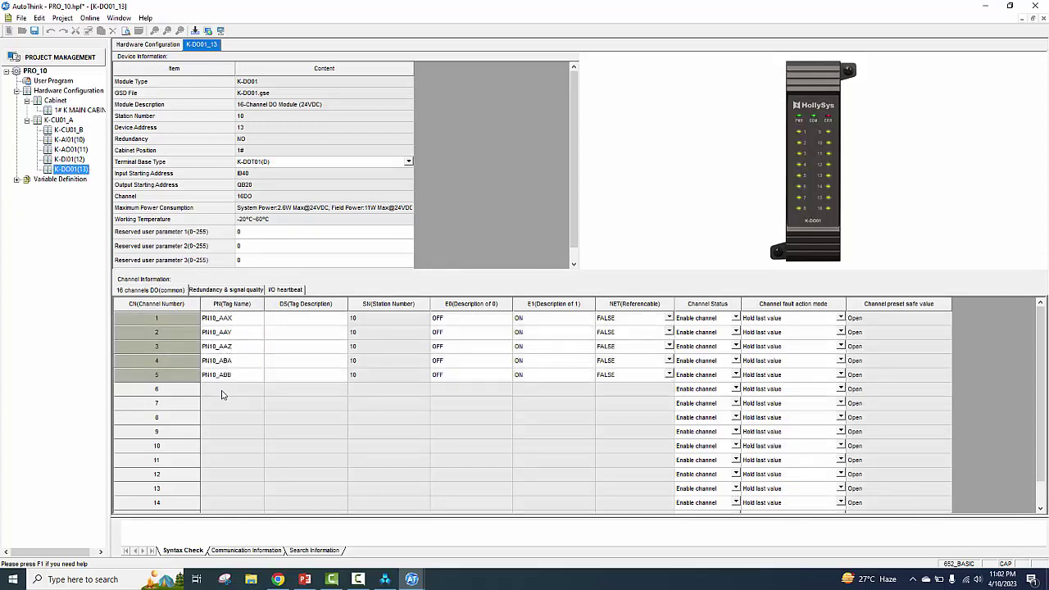
double_click(226, 392)
double_click(224, 405)
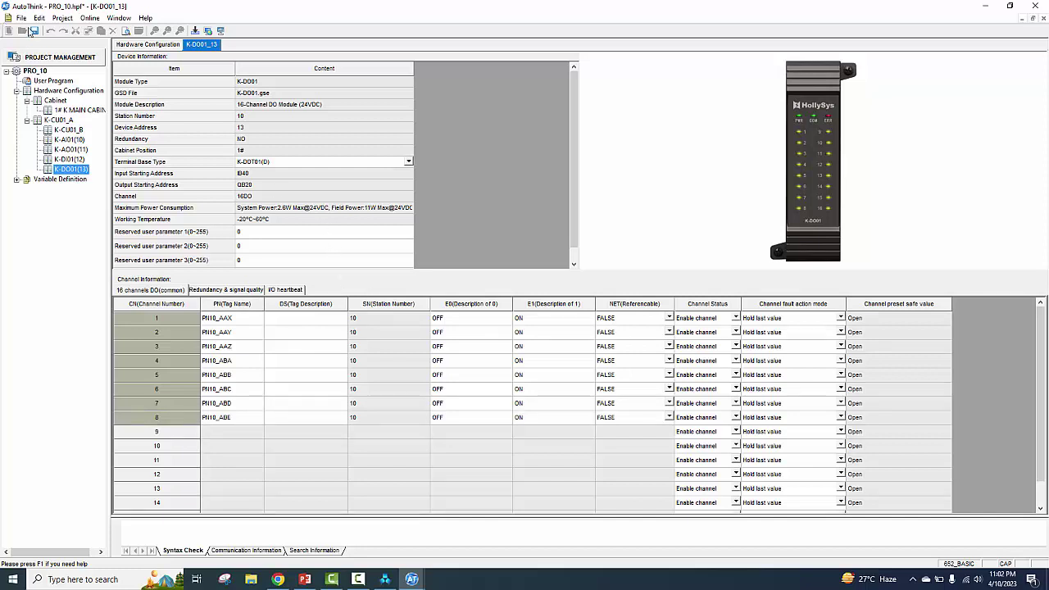
Switch between the Hardware Configuration and K-DO01 channel pages to review the setup
left_click(172, 46)
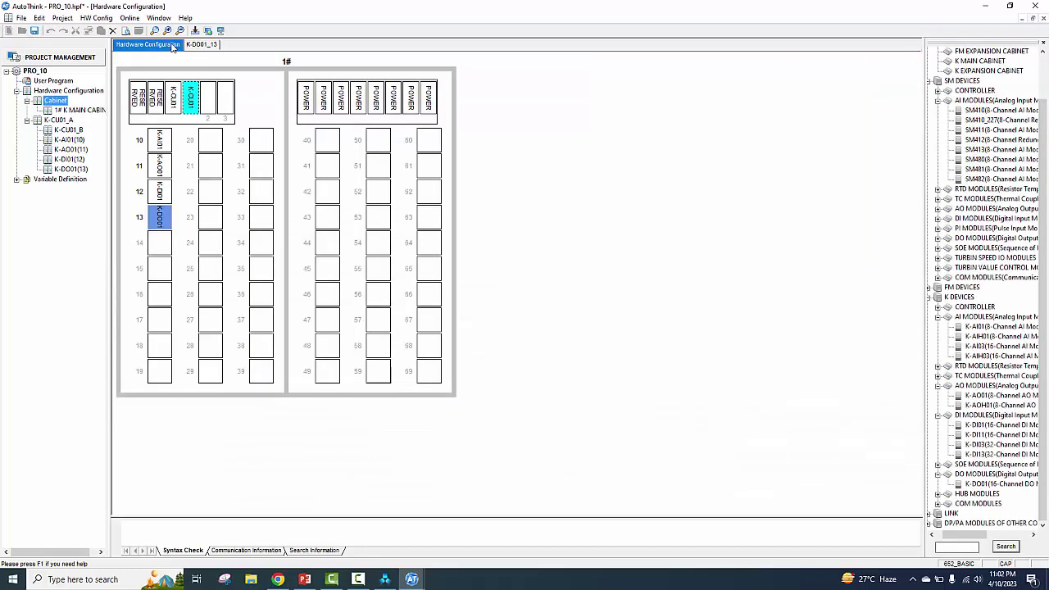
left_click(195, 46)
left_click(172, 48)
left_click(212, 48)
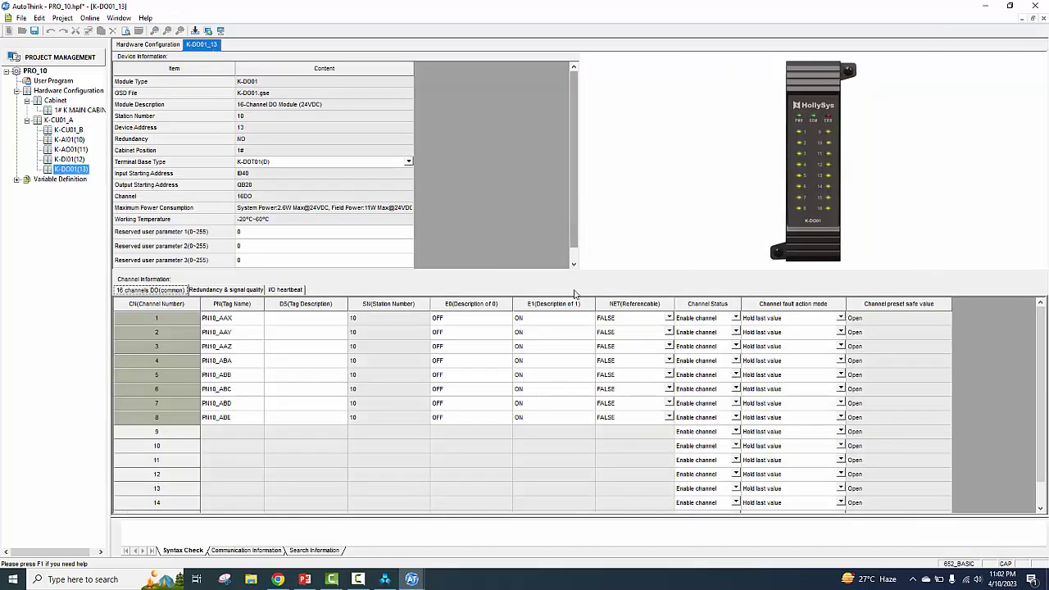
left_click(360, 582)
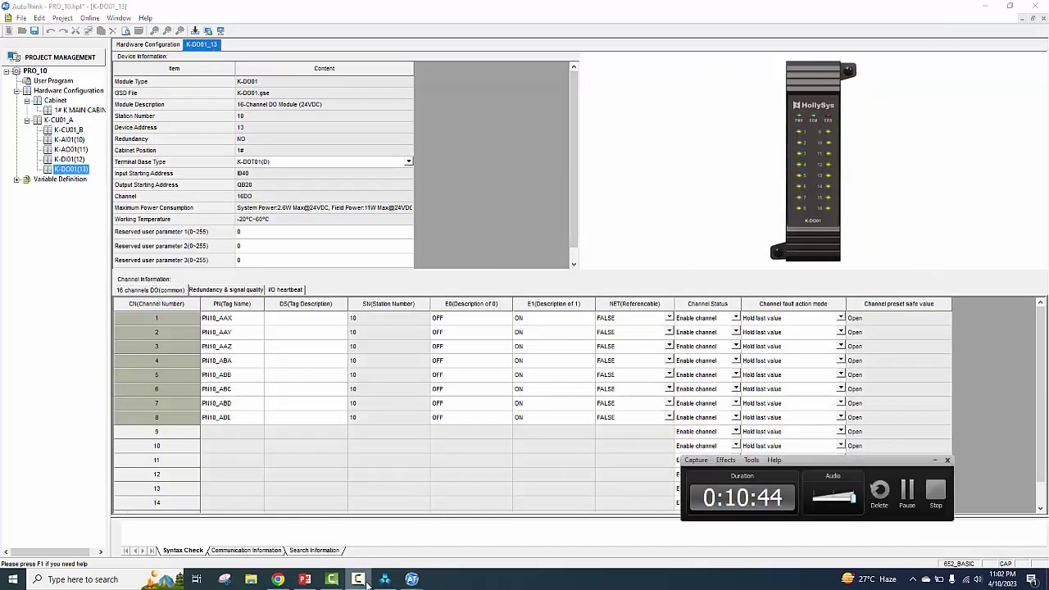